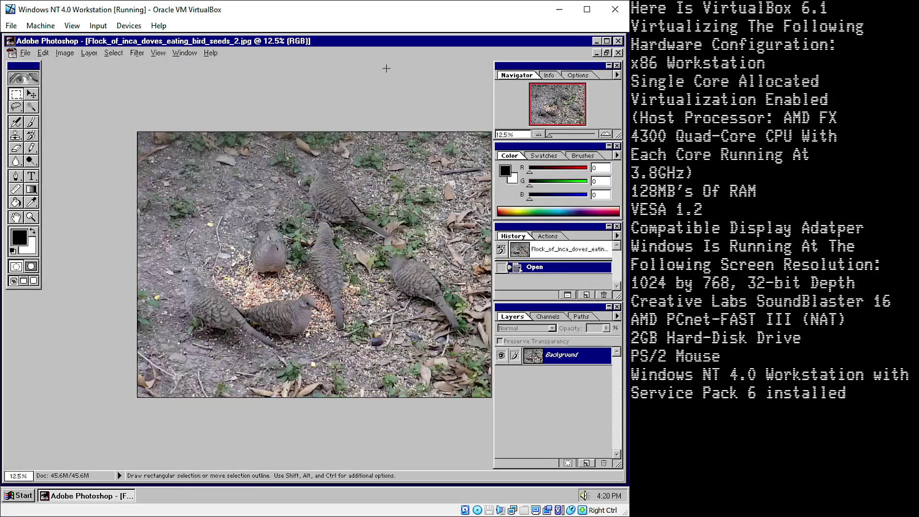
# Step: Make a rectangular marquee selection around the dove that faces the camera, beside the green plant
pyautogui.press('p')
pyautogui.click(154, 53)
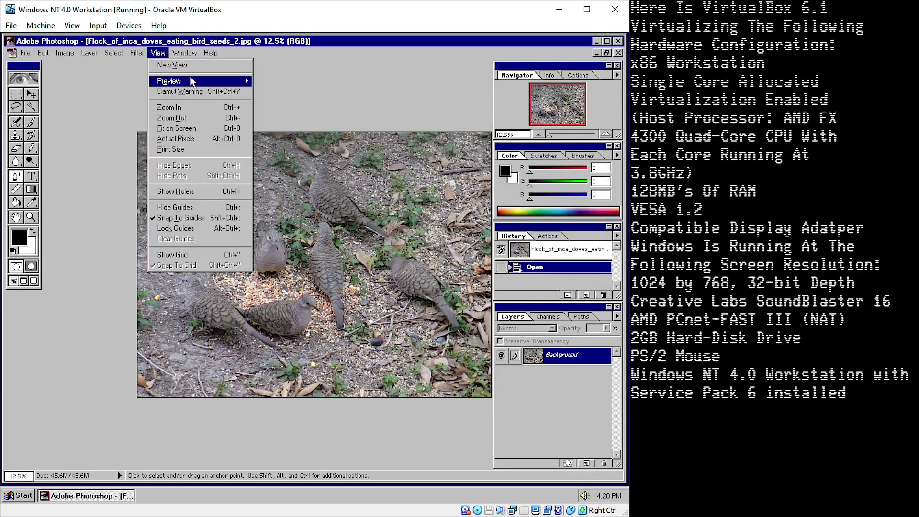
pyautogui.click(169, 102)
pyautogui.hotkey('ctrl', '+')
pyautogui.hotkey('ctrl', '+')
pyautogui.hotkey('ctrl', '+')
pyautogui.hotkey('ctrl', '+')
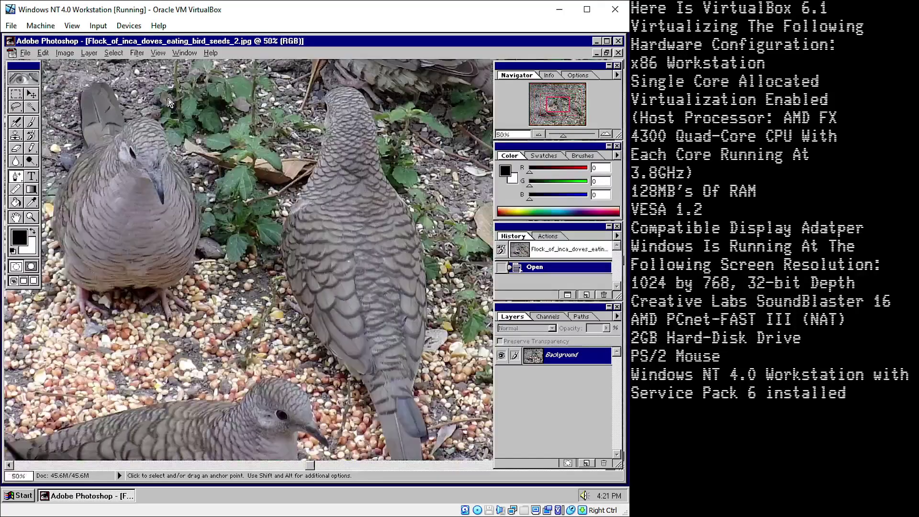
pyautogui.click(16, 464)
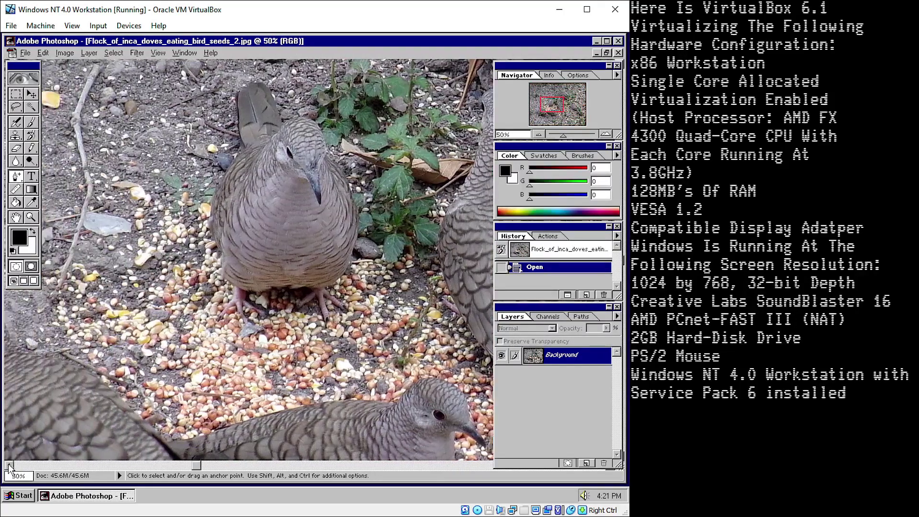
pyautogui.press('m')
pyautogui.moveTo(440, 347); pyautogui.dragTo(146, 131)
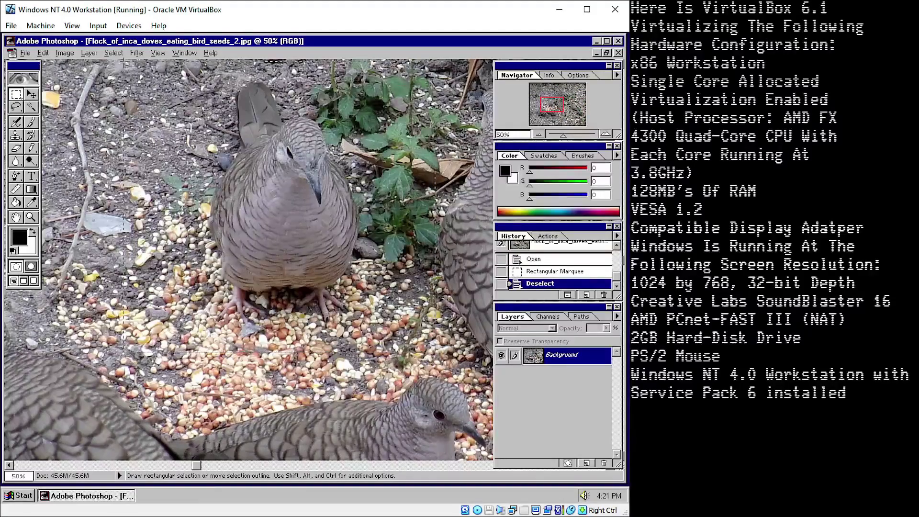
pyautogui.moveTo(147, 68); pyautogui.dragTo(147, 68)
# Step: Copy the selected dove area and paste it into a new document sized to the copied content
pyautogui.click(43, 53)
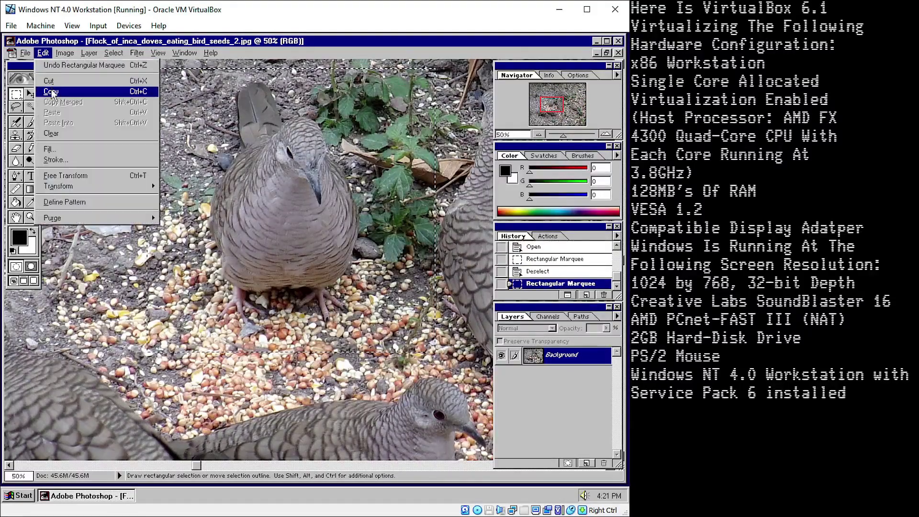
pyautogui.click(47, 94)
pyautogui.click(25, 52)
pyautogui.click(29, 63)
pyautogui.click(399, 185)
pyautogui.click(43, 53)
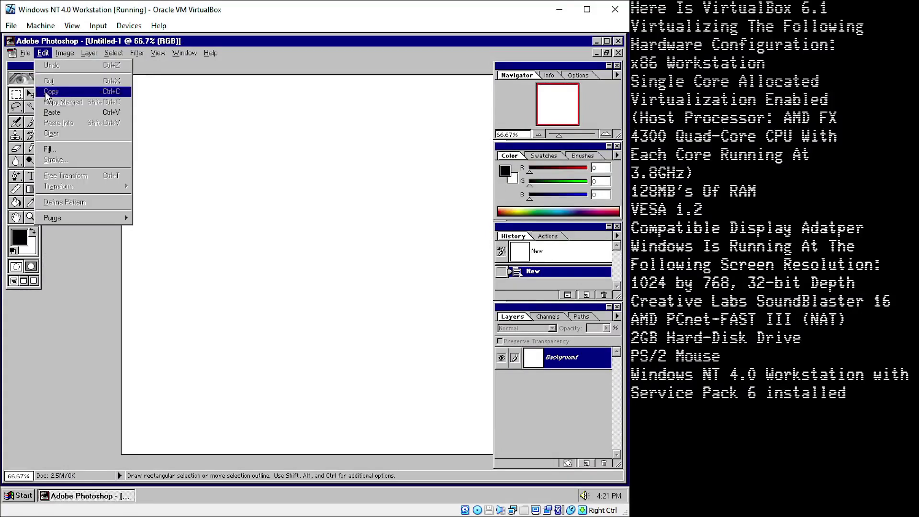
pyautogui.click(51, 110)
# Step: Try the Colored Pencil filter on the pasted layer with pencil width 7, stroke pressure 13 and paper brightness 44, and undo it
pyautogui.click(137, 53)
pyautogui.moveTo(158, 88)
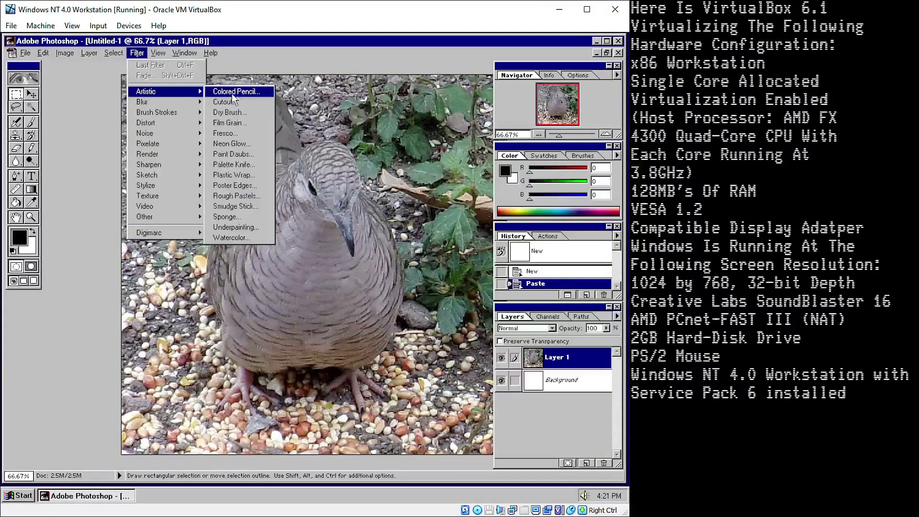
pyautogui.click(232, 94)
pyautogui.click(296, 214)
pyautogui.click(297, 214)
pyautogui.click(296, 214)
pyautogui.click(297, 213)
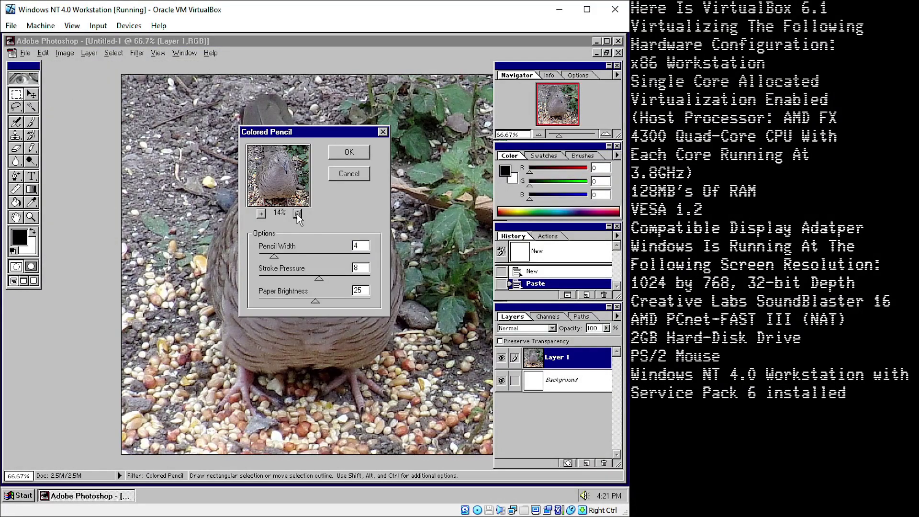
pyautogui.moveTo(275, 255); pyautogui.dragTo(284, 256)
pyautogui.moveTo(322, 299)
pyautogui.mouseDown()
pyautogui.moveTo(269, 305)
pyautogui.moveTo(383, 305)
pyautogui.moveTo(357, 303)
pyautogui.mouseUp()
pyautogui.moveTo(311, 277); pyautogui.dragTo(355, 280)
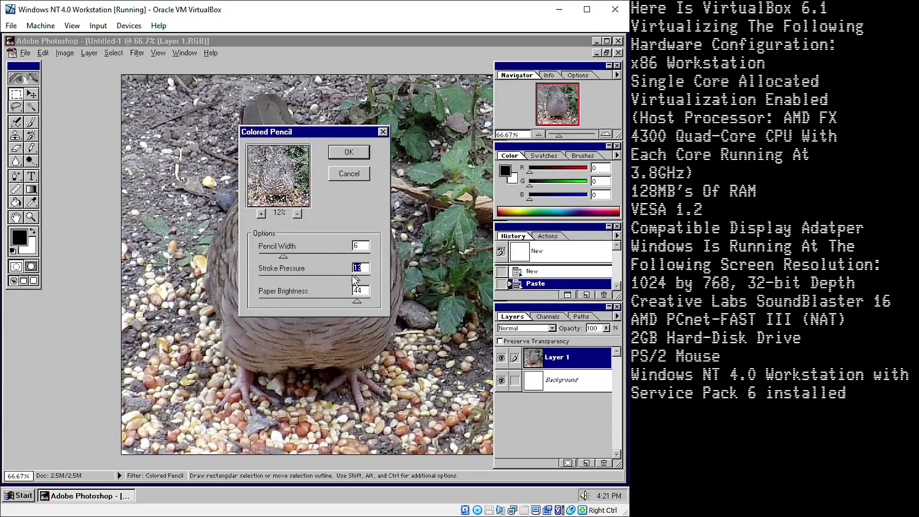
pyautogui.moveTo(283, 256); pyautogui.dragTo(288, 255)
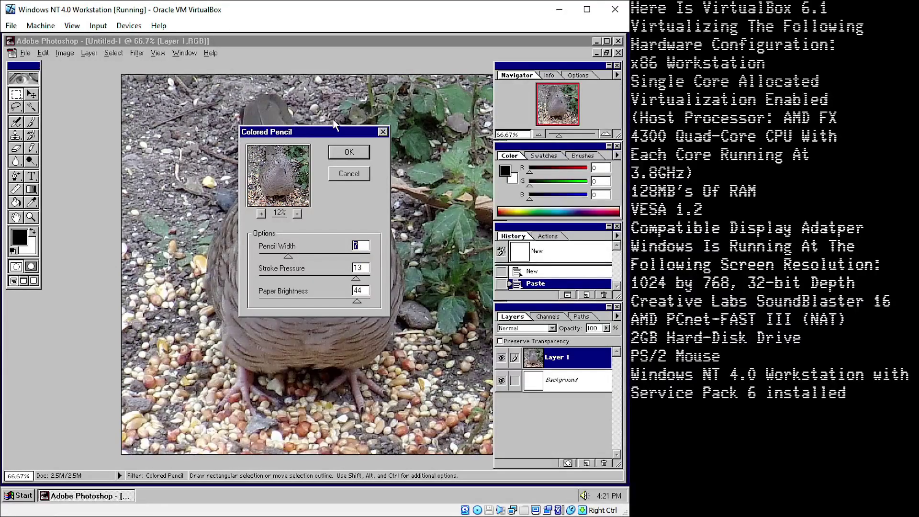
pyautogui.press('Return')
pyautogui.click(43, 52)
pyautogui.click(57, 64)
# Step: Try the Fresco filter on the pasted layer with brush size 9, brush detail 9 and texture 2, and undo it
pyautogui.click(137, 52)
pyautogui.moveTo(171, 96)
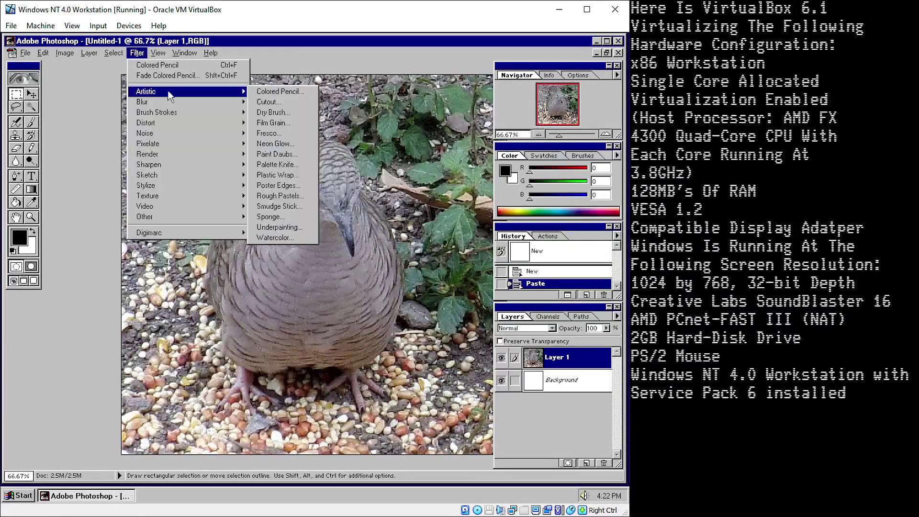
pyautogui.click(298, 131)
pyautogui.click(297, 214)
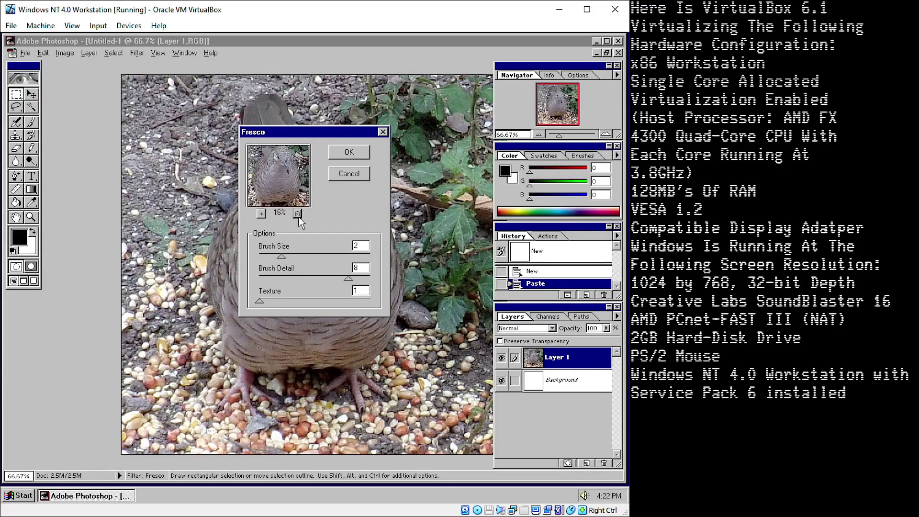
pyautogui.moveTo(329, 303); pyautogui.dragTo(281, 283)
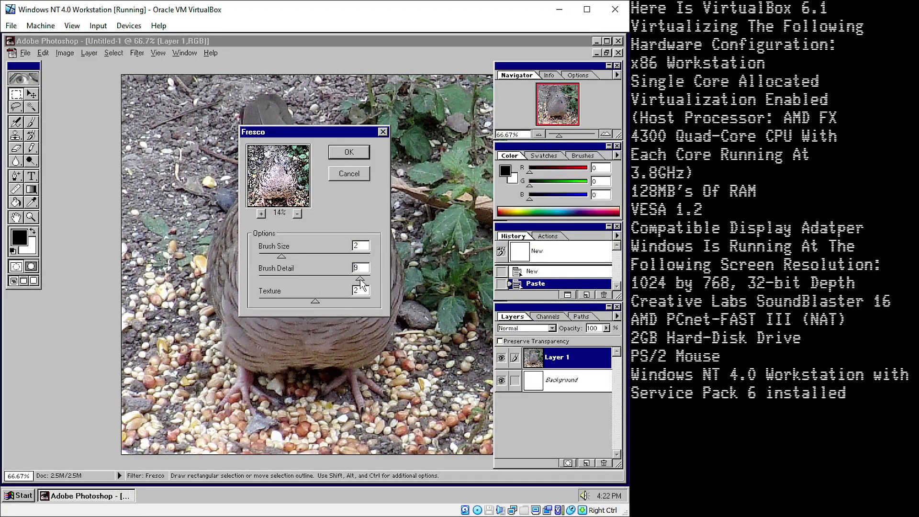
pyautogui.moveTo(362, 284); pyautogui.dragTo(360, 282)
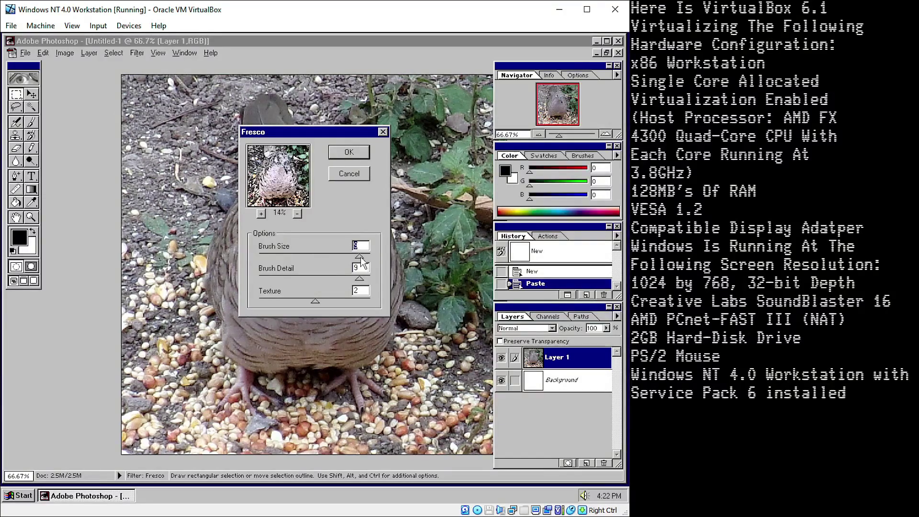
pyautogui.click(346, 151)
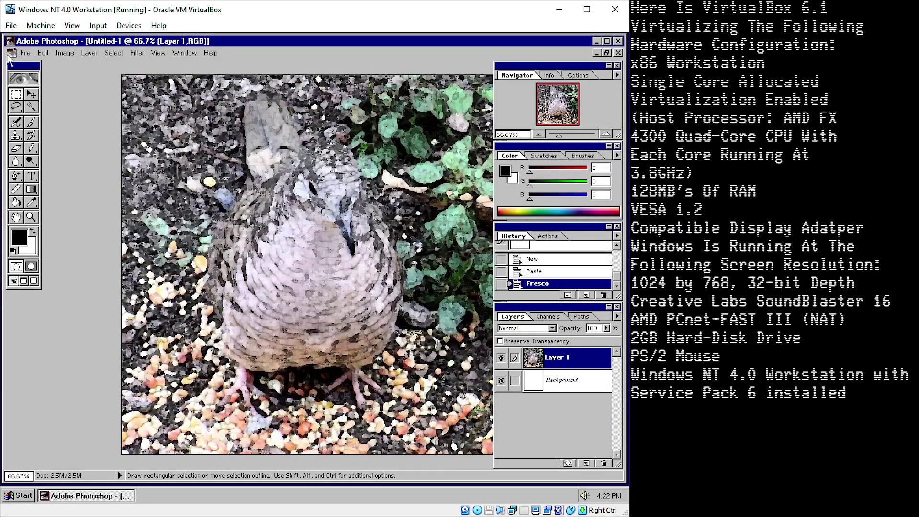
pyautogui.click(43, 53)
pyautogui.click(57, 61)
# Step: Try the Neon Glow filter on the pasted layer with a dark purple glow color (R 99, G 8, B 105), and undo it
pyautogui.click(136, 52)
pyautogui.moveTo(177, 91)
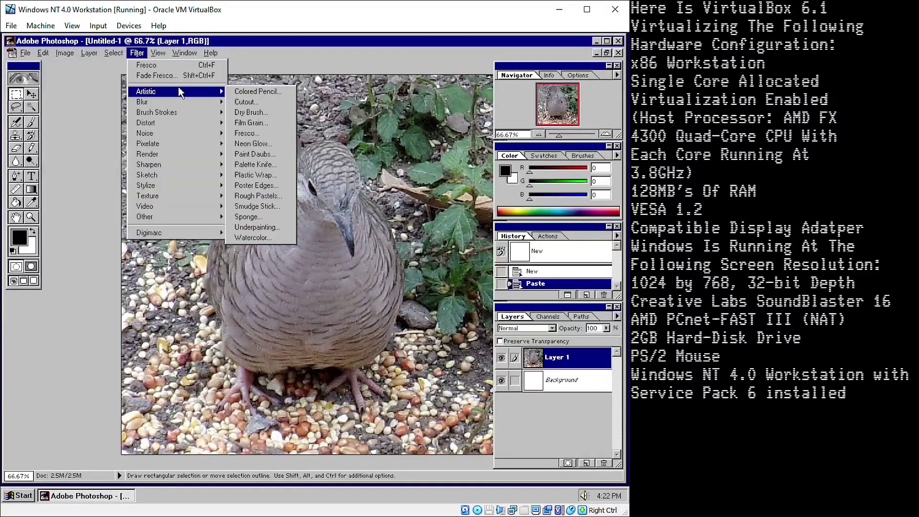
pyautogui.click(261, 144)
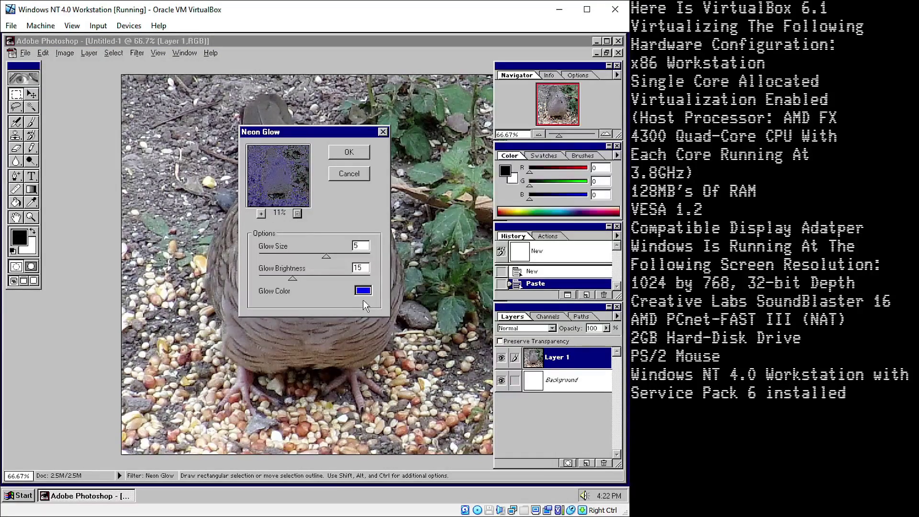
pyautogui.moveTo(312, 276); pyautogui.dragTo(295, 258)
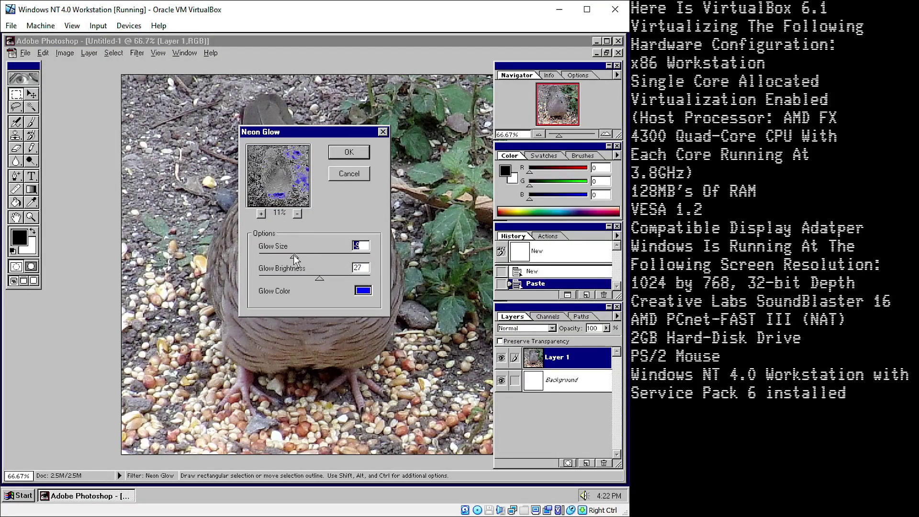
pyautogui.click(360, 290)
pyautogui.click(344, 233)
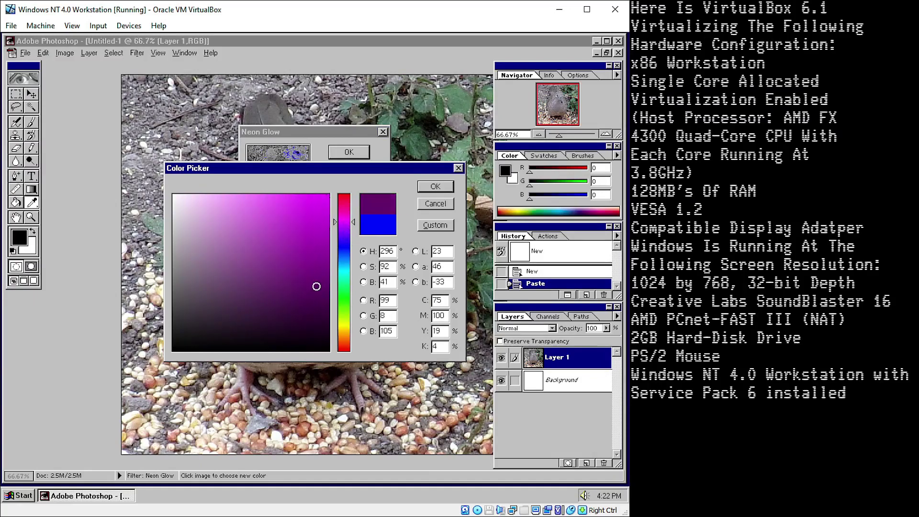
pyautogui.click(435, 186)
pyautogui.moveTo(307, 277); pyautogui.dragTo(325, 255)
pyautogui.click(344, 152)
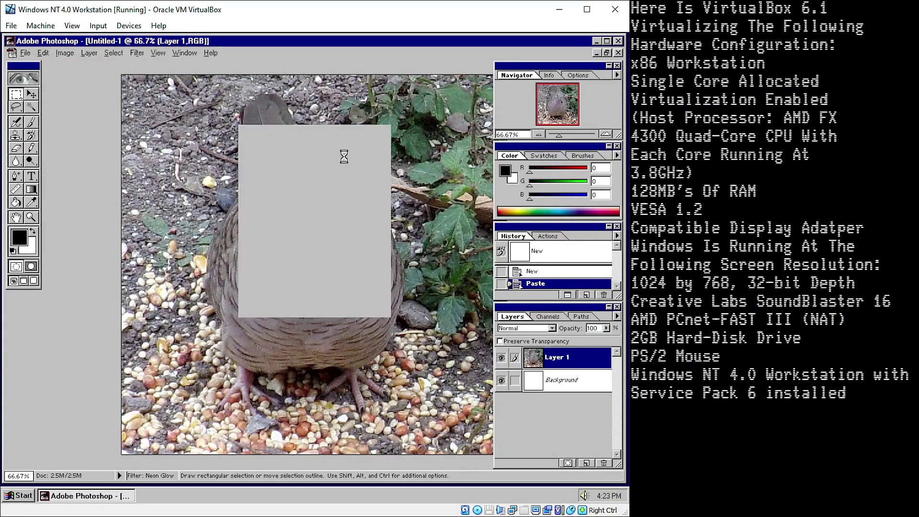
pyautogui.click(42, 53)
pyautogui.click(53, 63)
# Step: Try the Watercolor filter on the pasted layer with brush detail 9, shadow intensity 6 and texture 1, and undo it
pyautogui.click(136, 53)
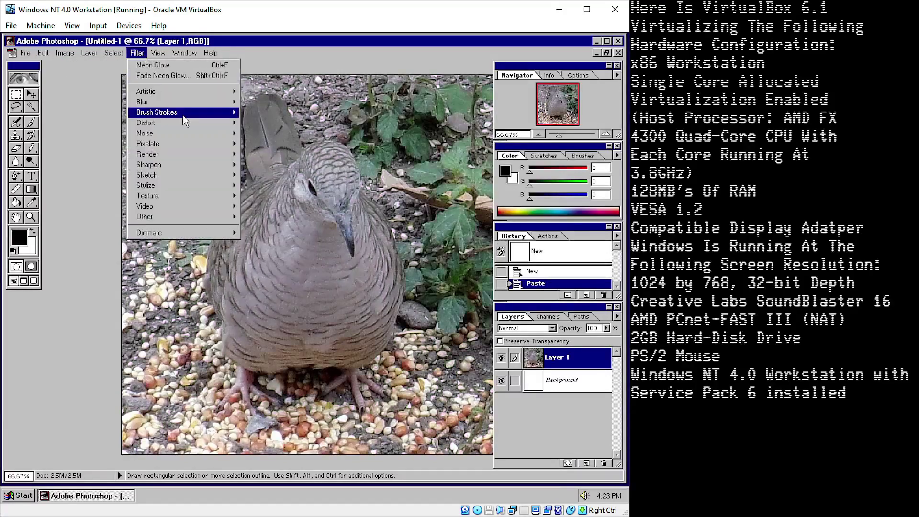
pyautogui.moveTo(200, 90)
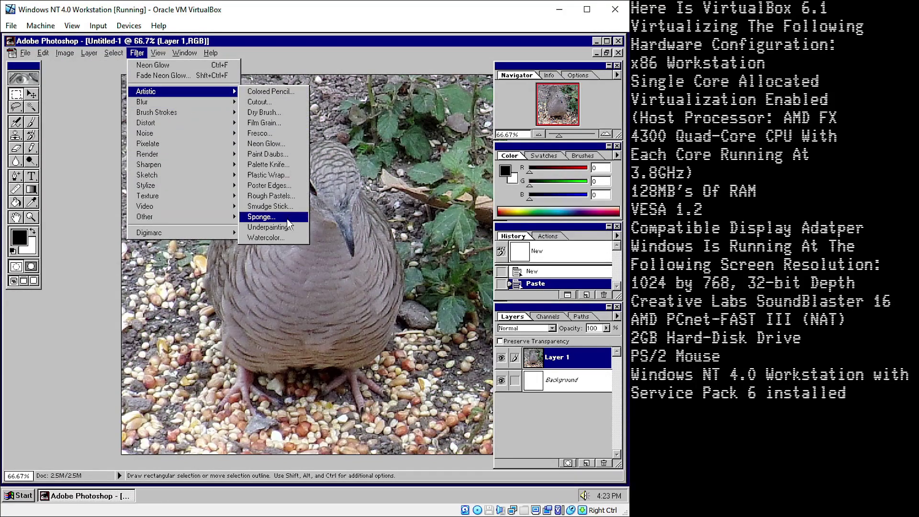
pyautogui.click(265, 237)
pyautogui.click(297, 213)
pyautogui.click(297, 214)
pyautogui.click(297, 213)
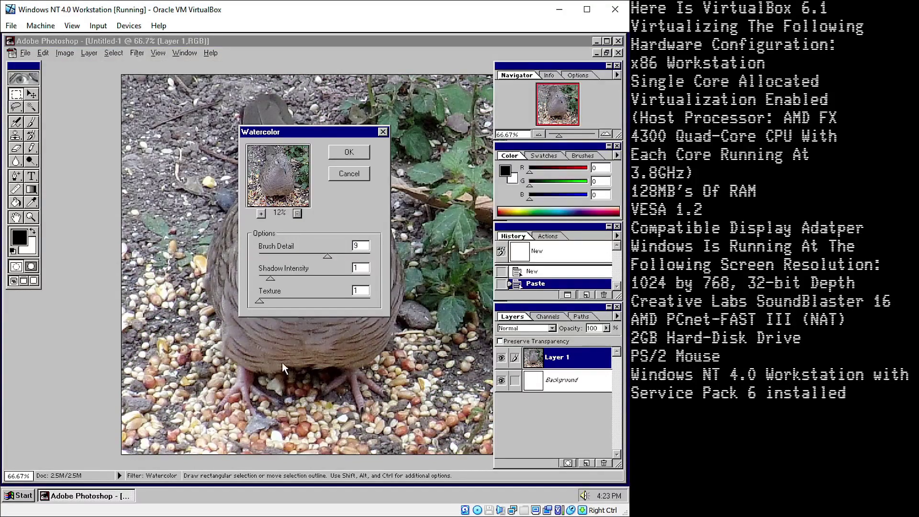
pyautogui.moveTo(270, 278); pyautogui.dragTo(294, 277)
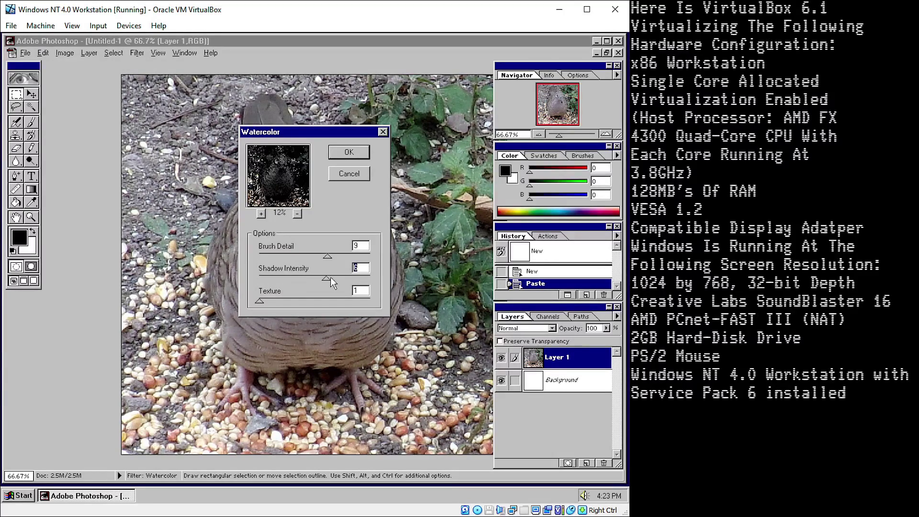
pyautogui.click(348, 152)
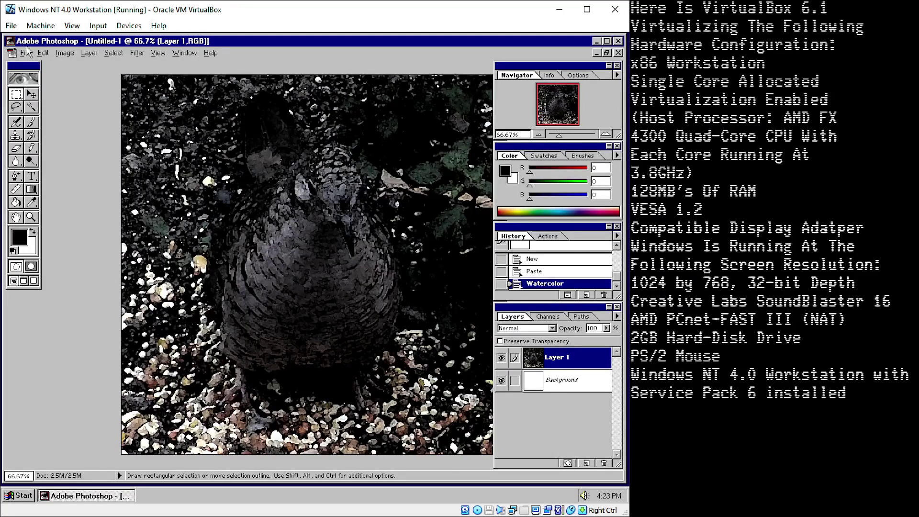
pyautogui.click(43, 53)
pyautogui.click(62, 61)
# Step: Try a Color Balance adjustment on the pasted layer with the midtones' cyan-red level at +100, and discard it
pyautogui.click(65, 52)
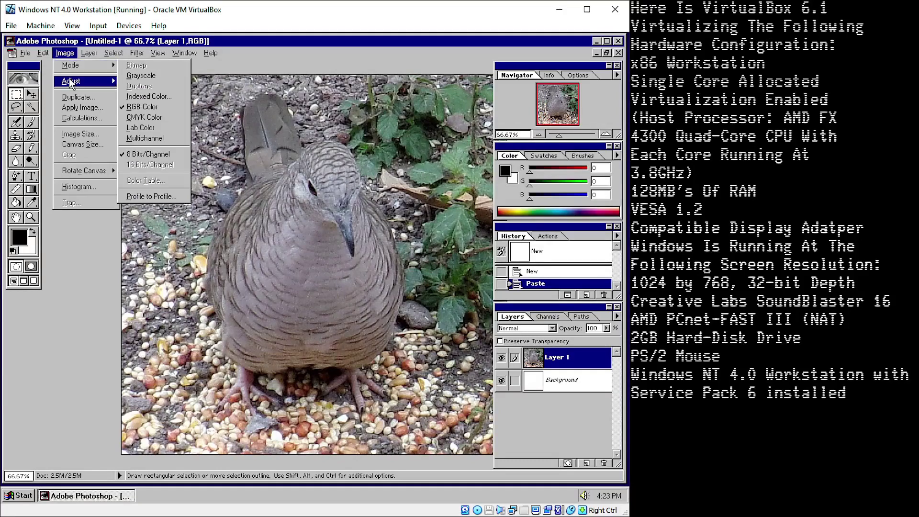
pyautogui.moveTo(69, 81)
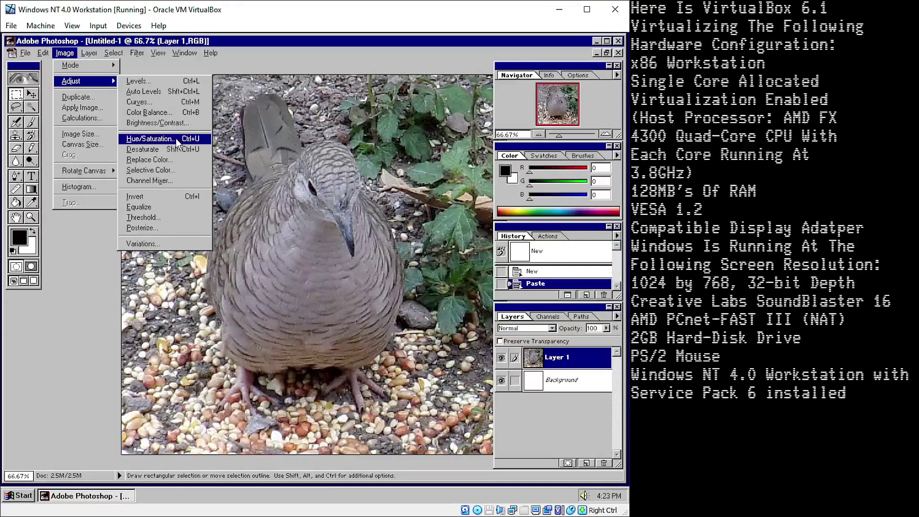
pyautogui.click(169, 112)
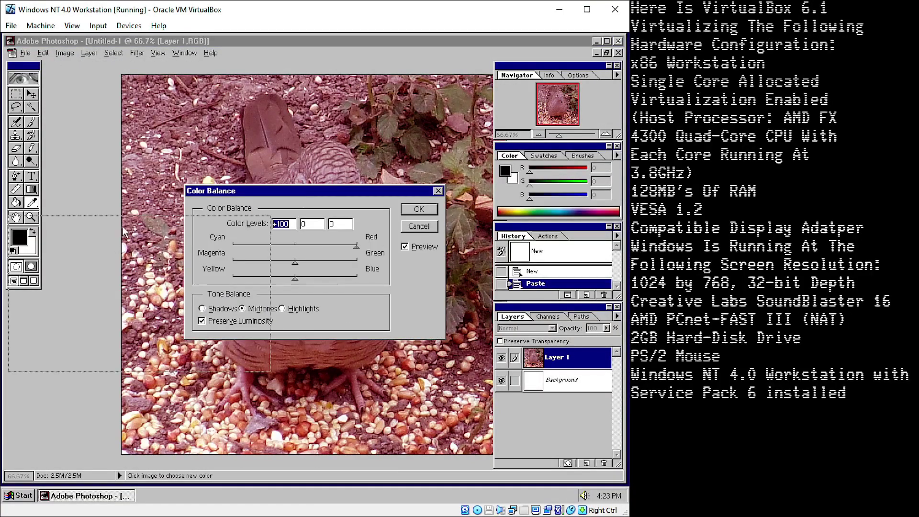
pyautogui.moveTo(268, 191); pyautogui.dragTo(120, 180)
pyautogui.click(270, 216)
# Step: Apply a steep RGB Curves adjustment to the dove layer, pulling the midtones down and raising the highlights for strong contrast
pyautogui.click(114, 53)
pyautogui.moveTo(77, 55)
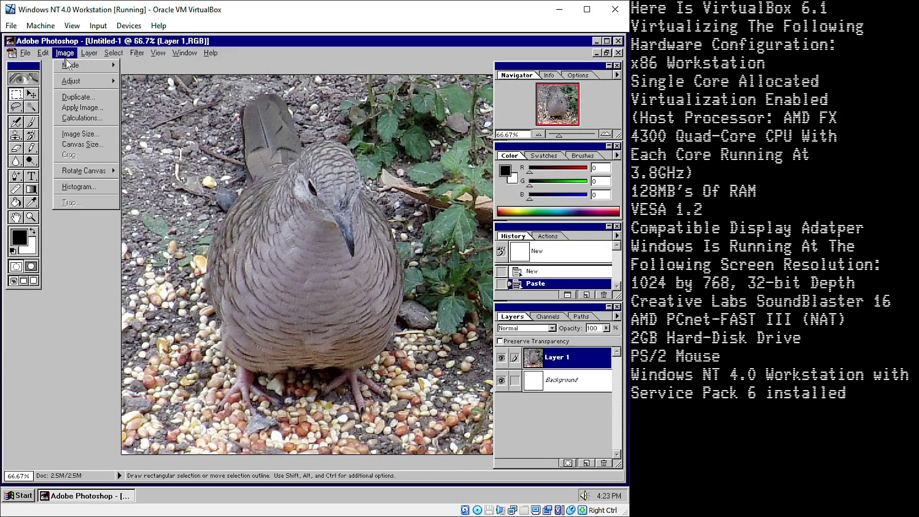
pyautogui.moveTo(79, 81)
pyautogui.click(143, 102)
pyautogui.moveTo(323, 220); pyautogui.dragTo(323, 203)
pyautogui.moveTo(287, 166); pyautogui.dragTo(463, 183)
pyautogui.moveTo(428, 301); pyautogui.dragTo(464, 296)
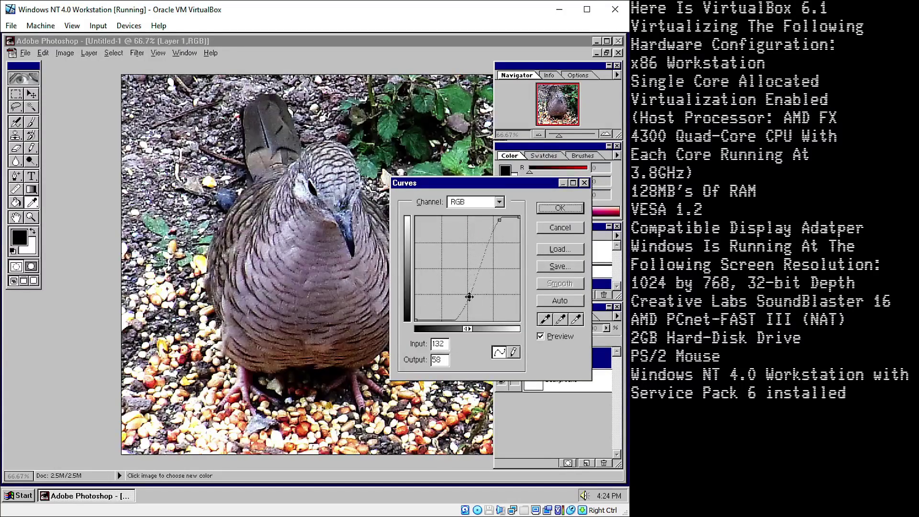
pyautogui.moveTo(495, 216); pyautogui.dragTo(498, 228)
pyautogui.click(560, 208)
pyautogui.click(110, 52)
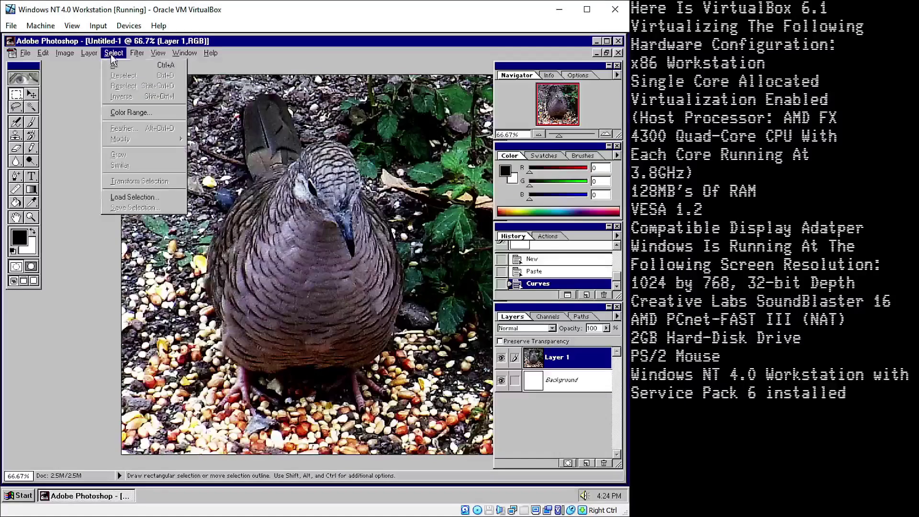
pyautogui.moveTo(65, 53)
pyautogui.moveTo(91, 81)
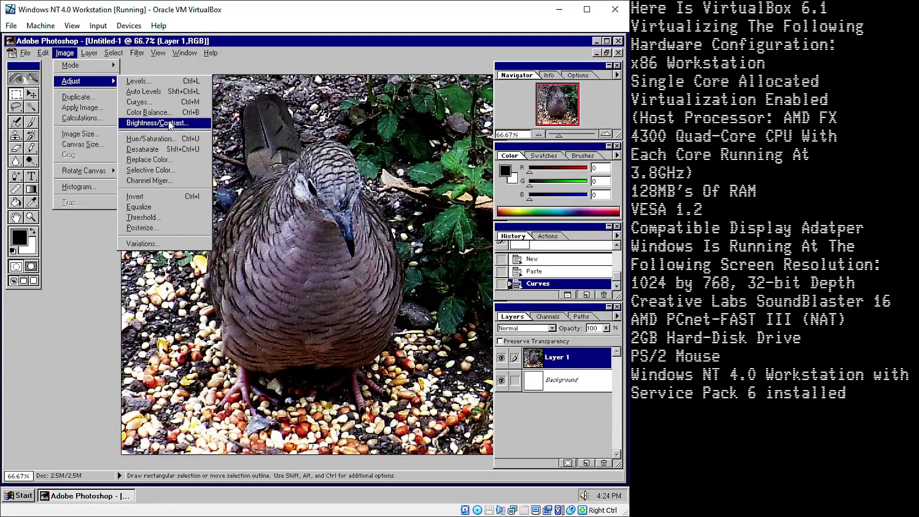
pyautogui.click(175, 139)
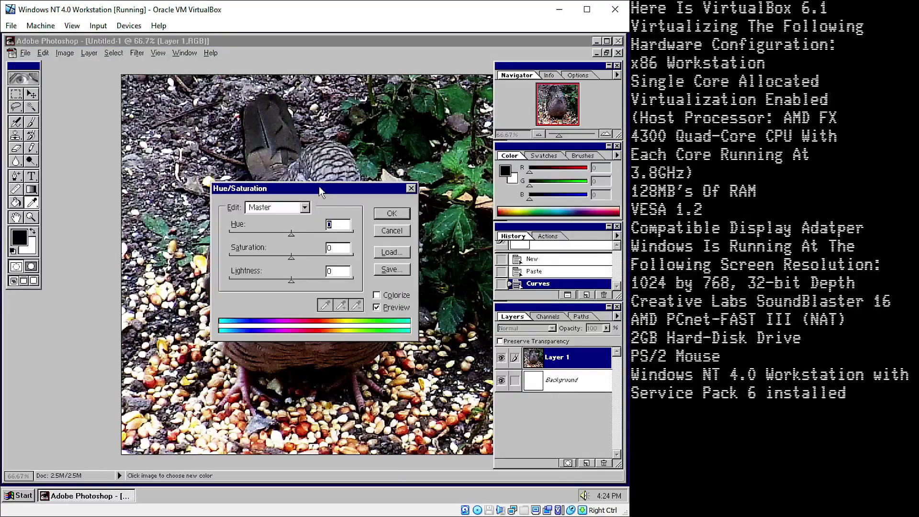
pyautogui.click(392, 230)
# Step: Desaturate the dove layer to turn it black and white
pyautogui.click(65, 52)
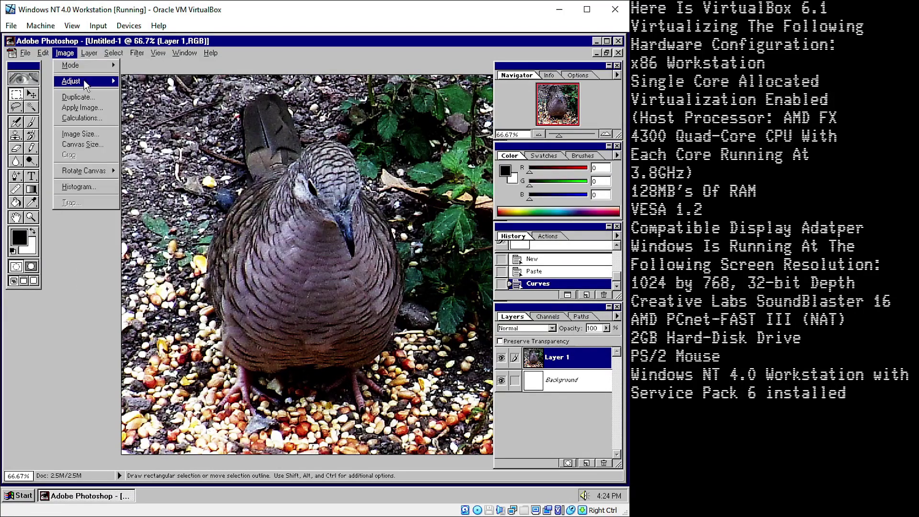
pyautogui.moveTo(85, 84)
pyautogui.click(143, 149)
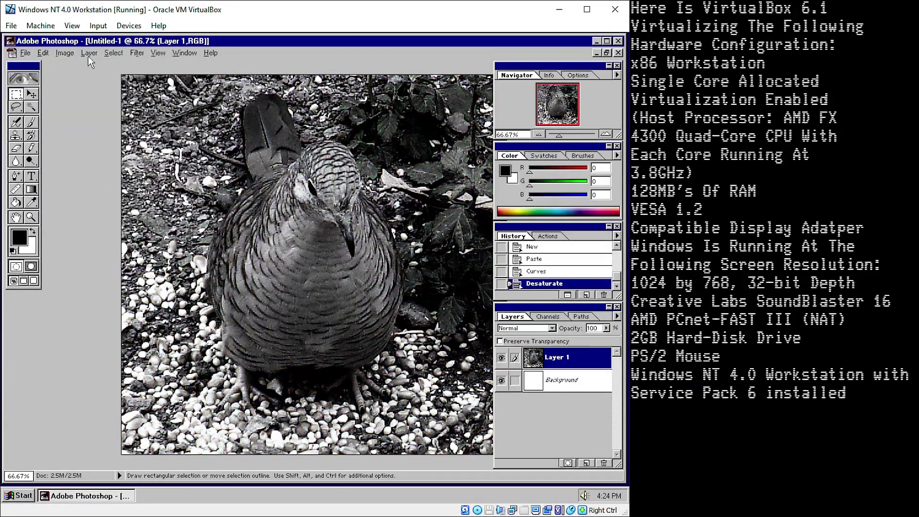
# Step: Try a Hue/Saturation adjustment on the dove layer by raising the hue and lowering the lightness, and discard it
pyautogui.click(65, 53)
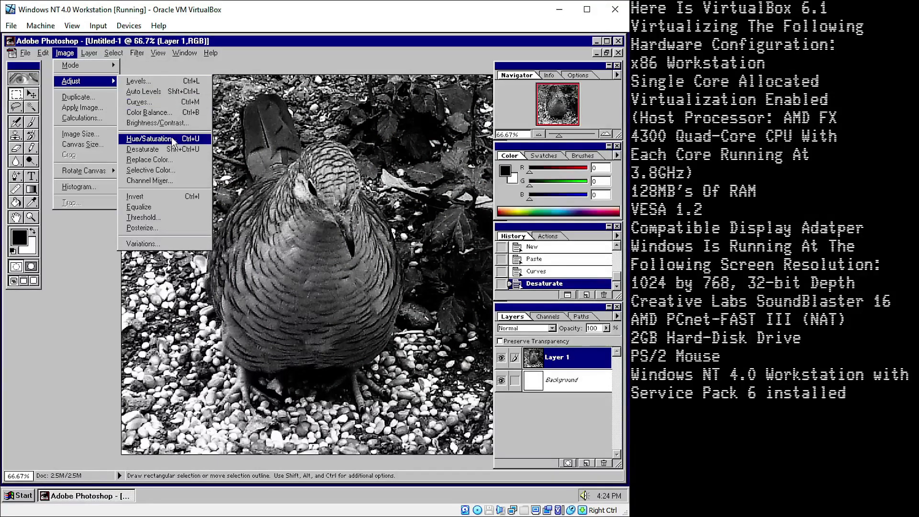
pyautogui.click(173, 141)
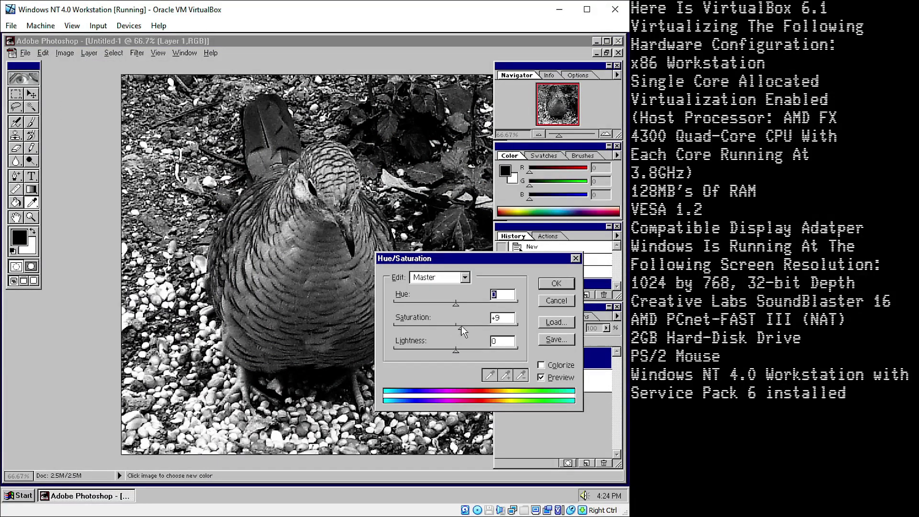
pyautogui.moveTo(455, 305); pyautogui.dragTo(487, 305)
pyautogui.moveTo(455, 351)
pyautogui.mouseDown()
pyautogui.moveTo(469, 350)
pyautogui.moveTo(447, 351)
pyautogui.mouseUp()
pyautogui.press('Escape')
# Step: Try a Selective Color adjustment on the reds with cyan at +100% and more magenta, and discard it
pyautogui.click(65, 53)
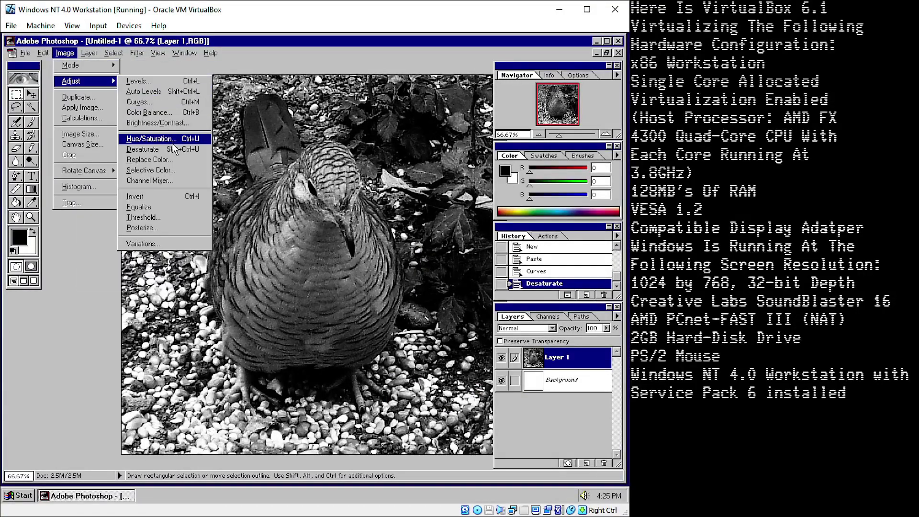
pyautogui.click(173, 172)
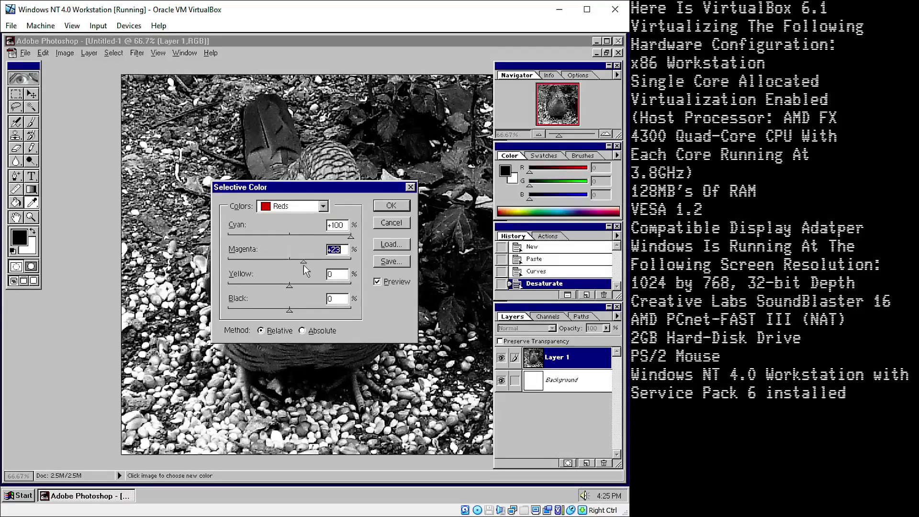
pyautogui.click(387, 224)
# Step: Try inverting the dove layer's colors, and undo it
pyautogui.click(65, 53)
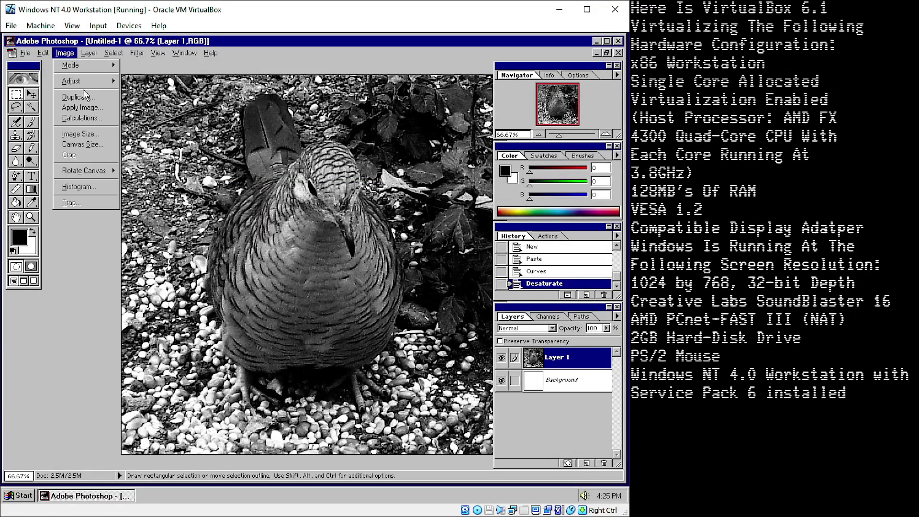
pyautogui.moveTo(76, 81)
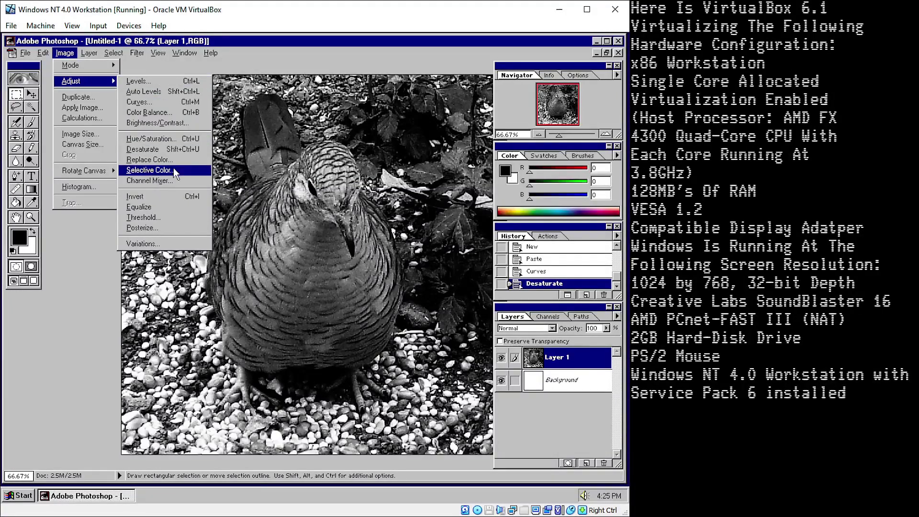
pyautogui.click(173, 196)
pyautogui.click(42, 53)
pyautogui.click(58, 65)
# Step: Tint the black-and-white dove layer dark red with Color Balance, raising the shadows' cyan-red level toward red to about +15
pyautogui.click(65, 53)
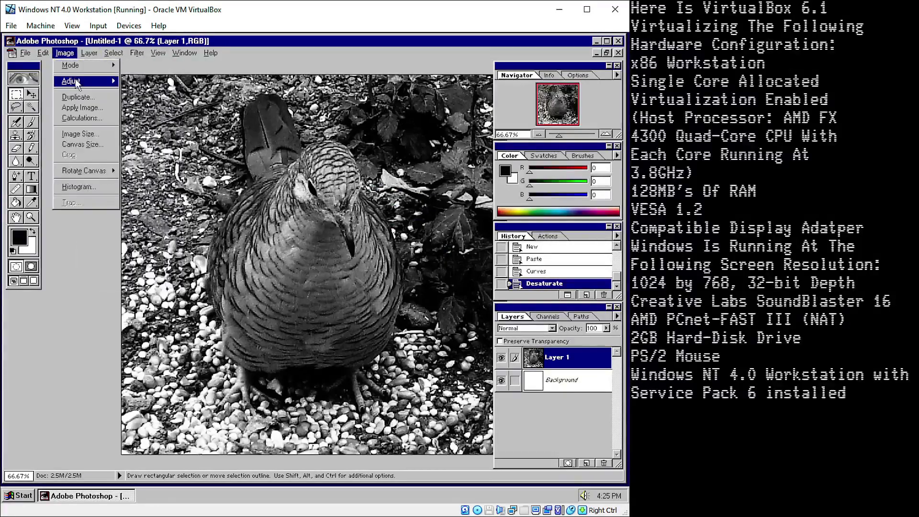
pyautogui.moveTo(76, 81)
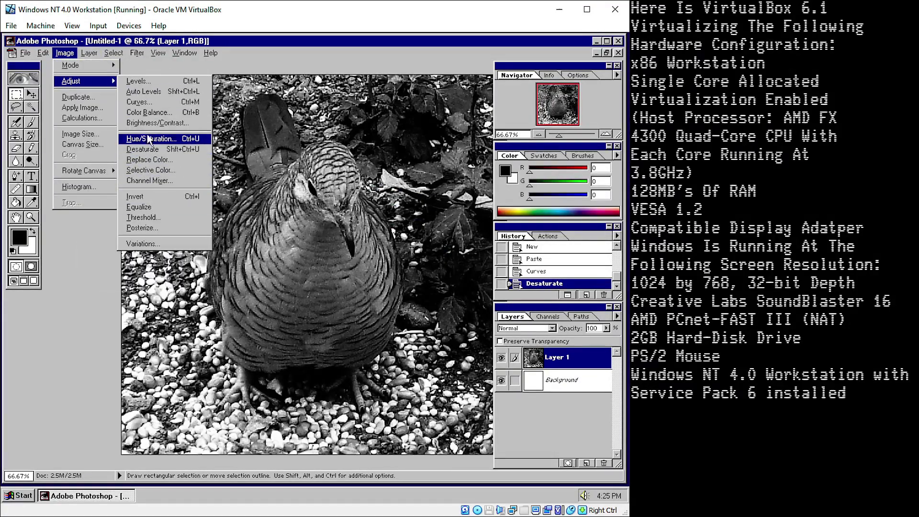
pyautogui.click(148, 112)
pyautogui.moveTo(171, 296); pyautogui.dragTo(150, 296)
pyautogui.click(156, 360)
pyautogui.click(62, 358)
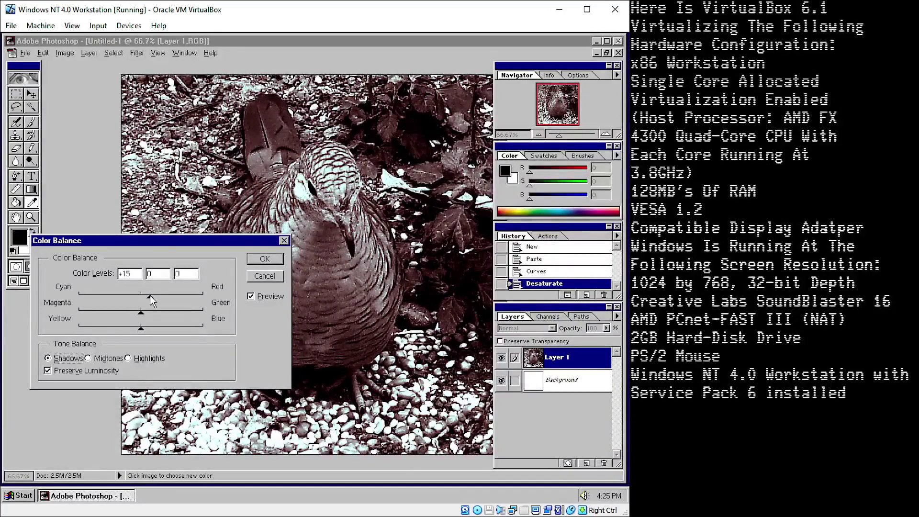
pyautogui.press('Return')
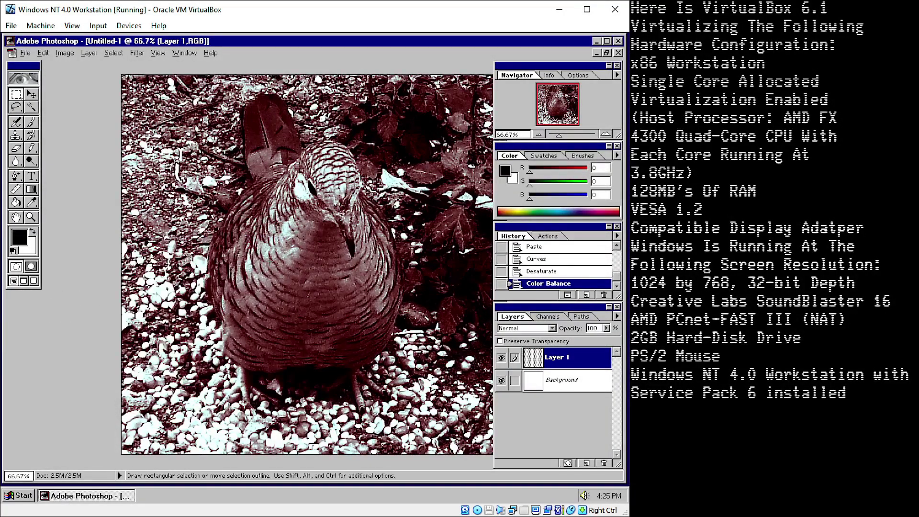
# Step: Save the document as inca_dove1.psd in the nt_pics folder
pyautogui.click(25, 53)
pyautogui.click(34, 123)
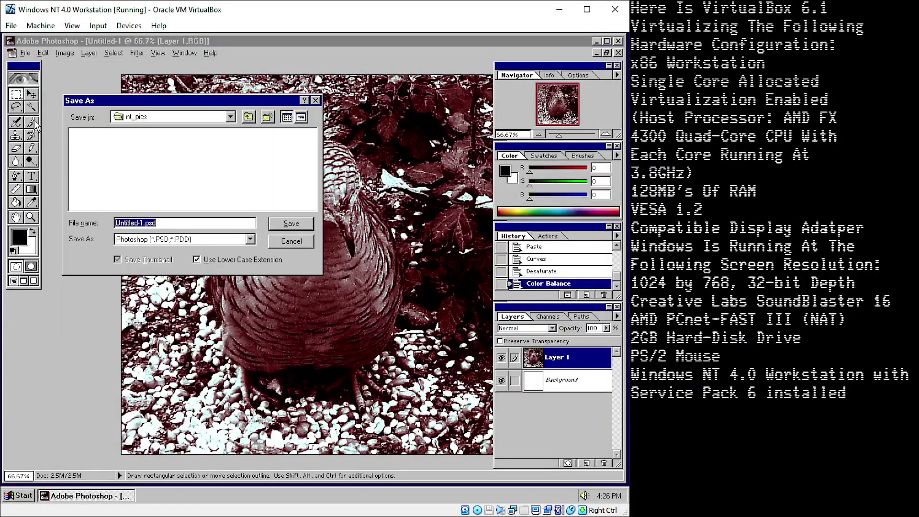
pyautogui.write('inca_dove1')
pyautogui.press('Return')
# Step: Try reapplying the last Watercolor filter to the red-tinted dove layer, and undo it
pyautogui.click(137, 53)
pyautogui.click(148, 63)
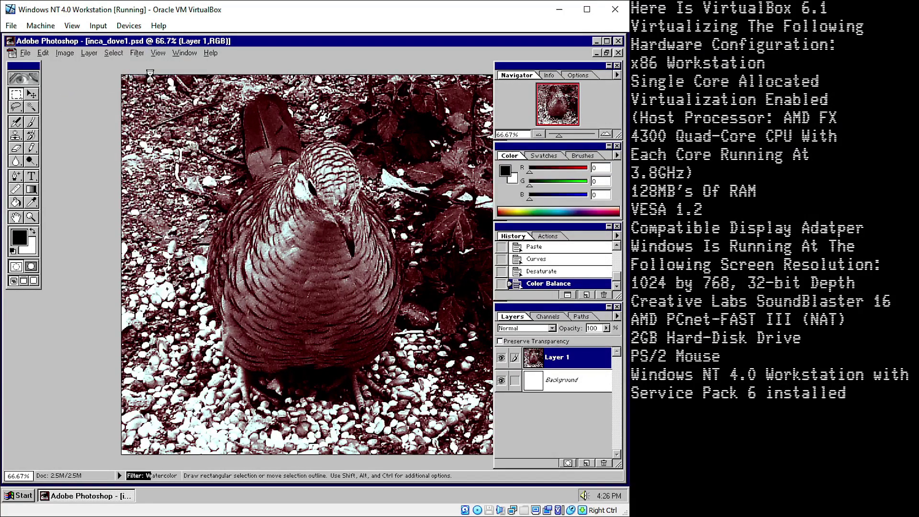
pyautogui.click(43, 53)
pyautogui.click(58, 63)
# Step: Apply the Colored Pencil filter to the dove layer with pencil width 10 and a reduced stroke pressure
pyautogui.click(136, 53)
pyautogui.moveTo(146, 91)
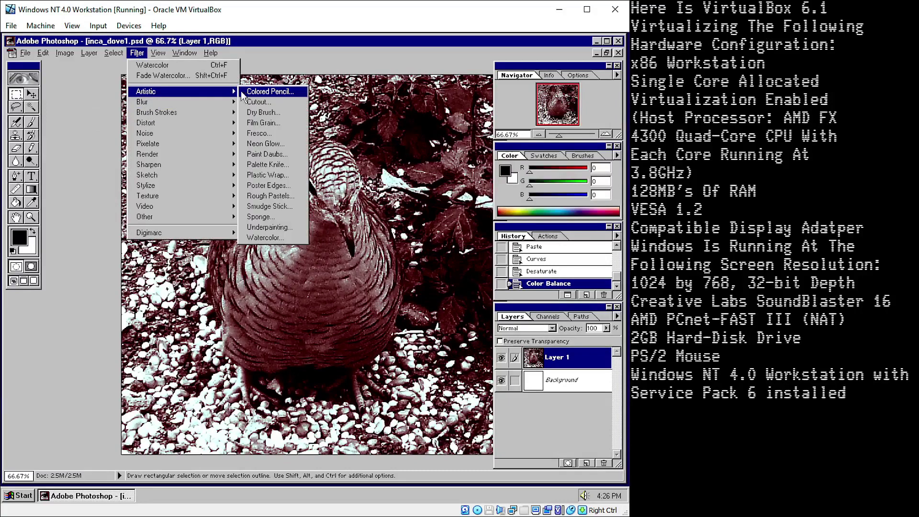
pyautogui.click(242, 93)
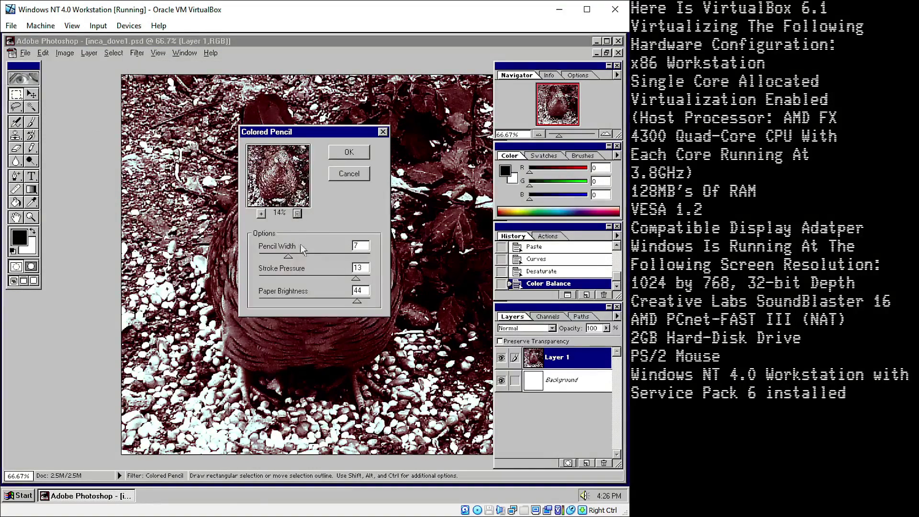
pyautogui.moveTo(298, 253); pyautogui.dragTo(303, 254)
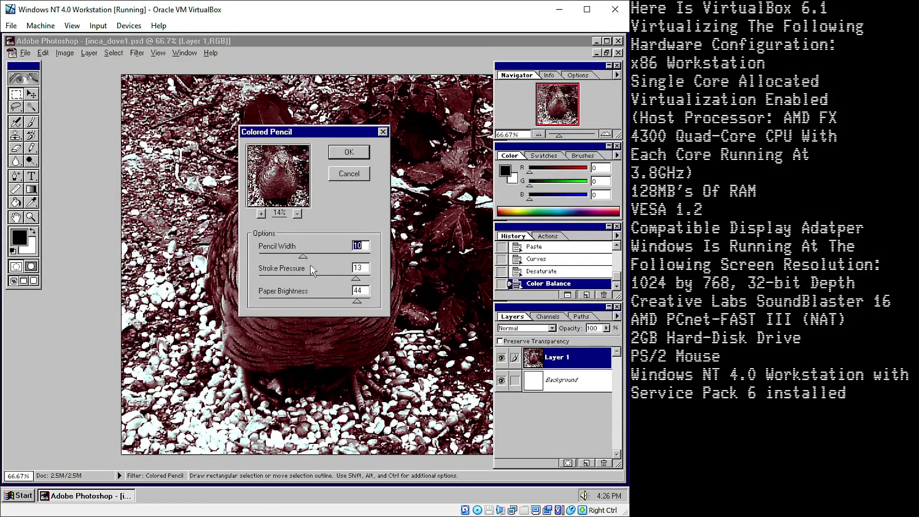
pyautogui.moveTo(355, 278)
pyautogui.mouseDown()
pyautogui.moveTo(370, 278)
pyautogui.moveTo(351, 302)
pyautogui.moveTo(301, 306)
pyautogui.mouseUp()
pyautogui.click(346, 153)
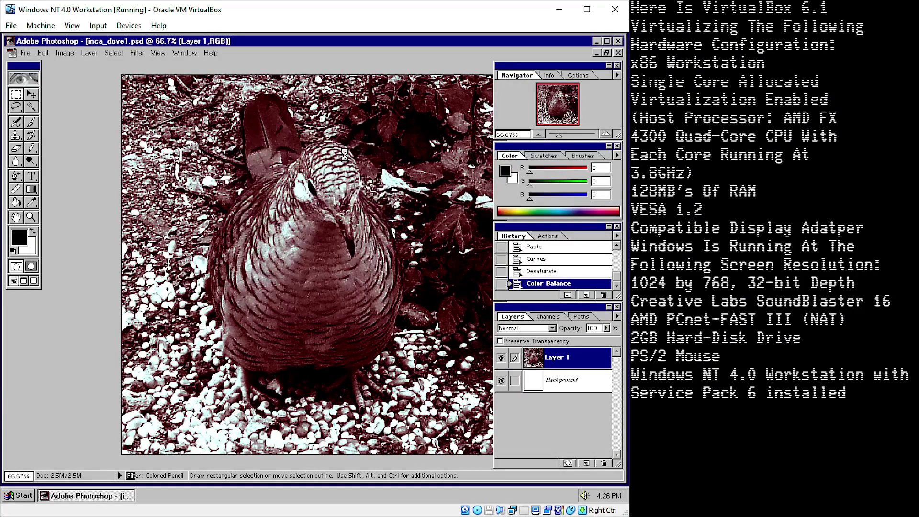
# Step: Save the filtered document under the new name inca_dove2.psd in the nt_pics folder
pyautogui.click(25, 52)
pyautogui.click(38, 125)
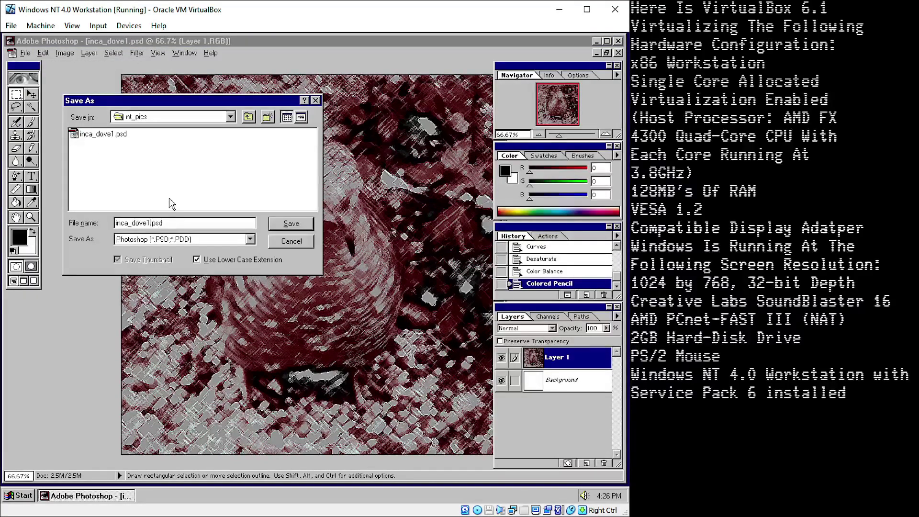
pyautogui.press('BackSpace')
pyautogui.write('2')
pyautogui.press('Return')
# Step: Check the available Save As formats and export options for the dove image, and try GIF89a Export
pyautogui.click(23, 53)
pyautogui.moveTo(95, 185)
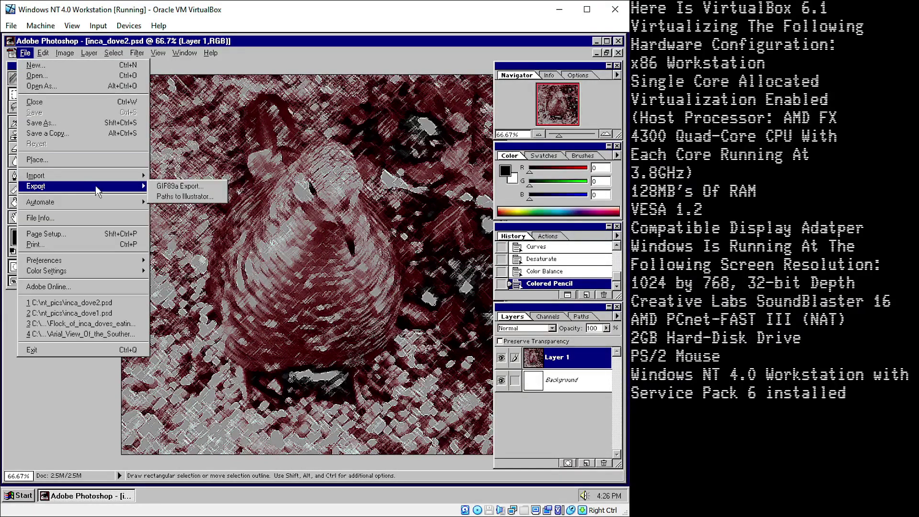
pyautogui.click(38, 123)
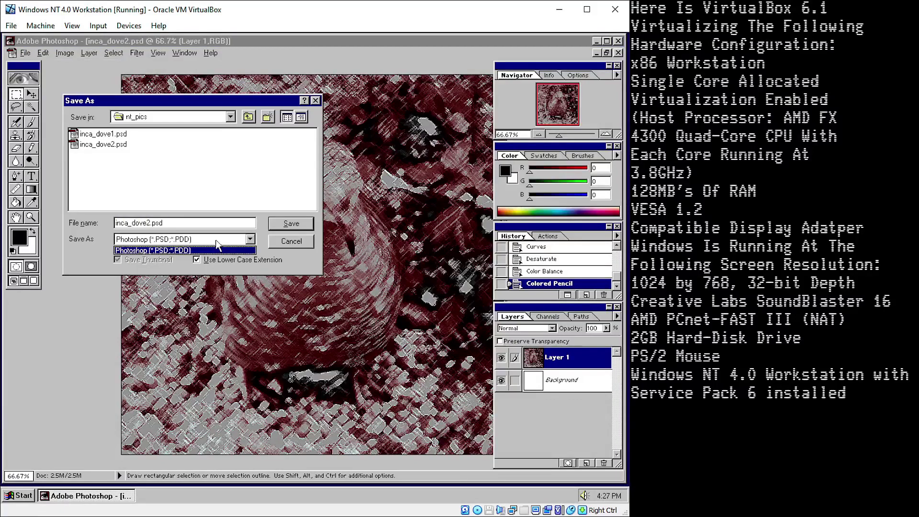
pyautogui.press('Escape')
pyautogui.click(25, 53)
pyautogui.moveTo(91, 188)
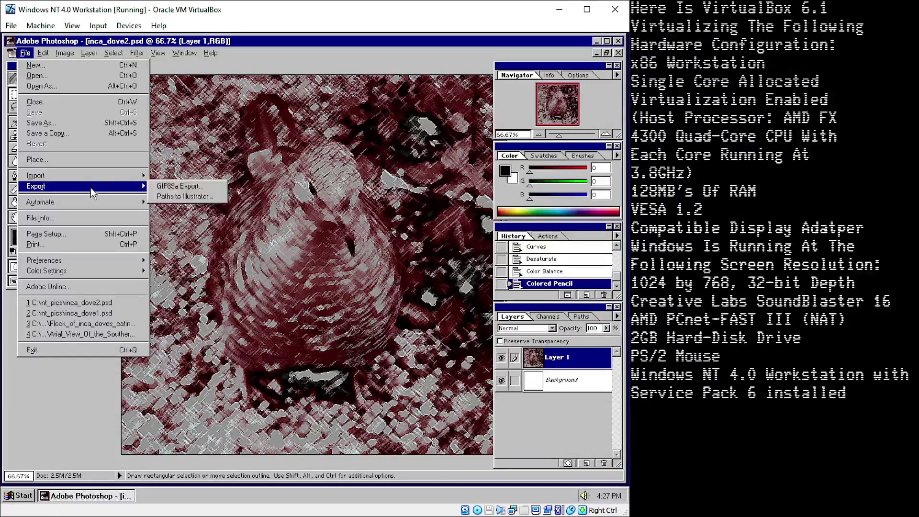
pyautogui.click(180, 186)
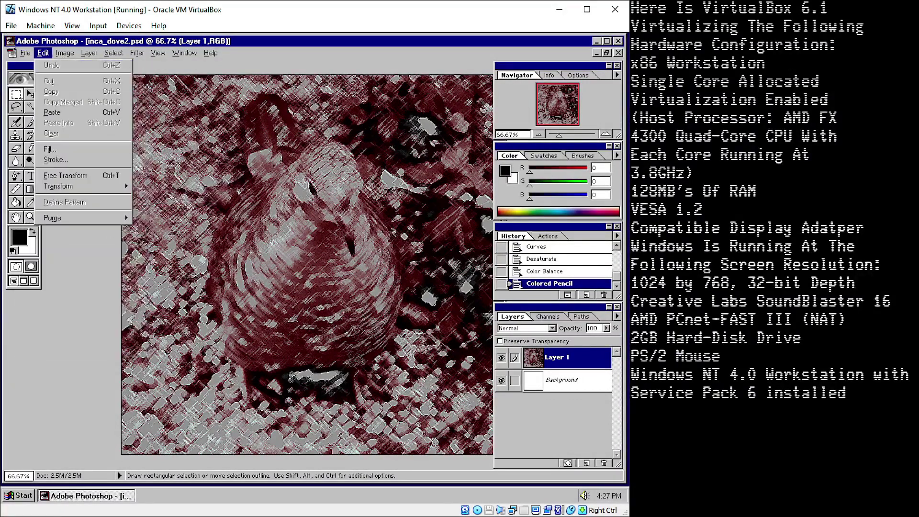
# Step: Select the whole canvas and copy it merged
pyautogui.hotkey('ctrl', 'a')
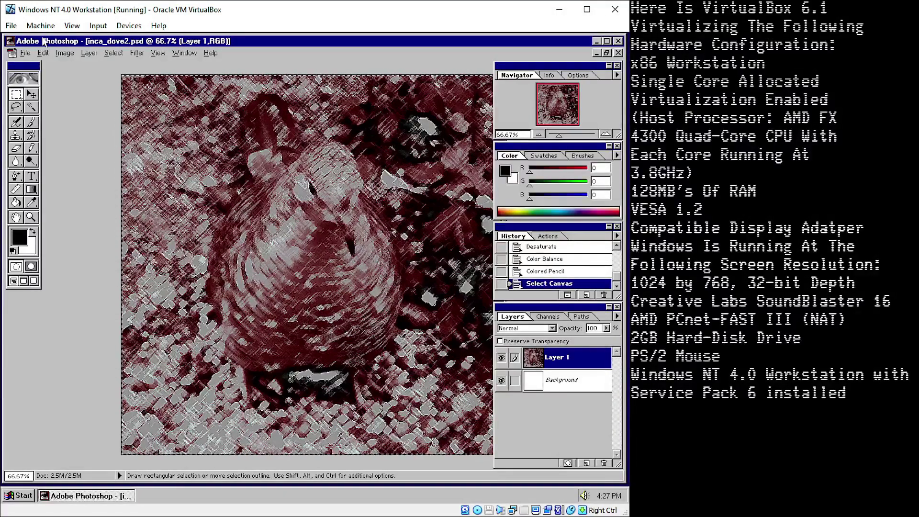
pyautogui.click(43, 53)
pyautogui.click(62, 101)
# Step: Launch Paint with the mspaint command and paste the copied dove image, enlarging the bitmap to fit it
pyautogui.click(16, 497)
pyautogui.click(31, 459)
pyautogui.write('mspa')
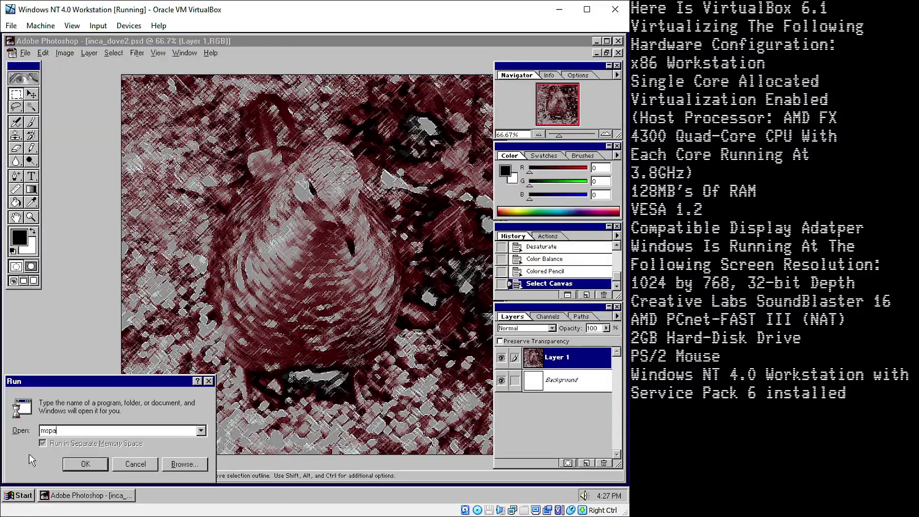
pyautogui.write('int')
pyautogui.press('Return')
pyautogui.hotkey('ctrl', 'v')
pyautogui.press('Return')
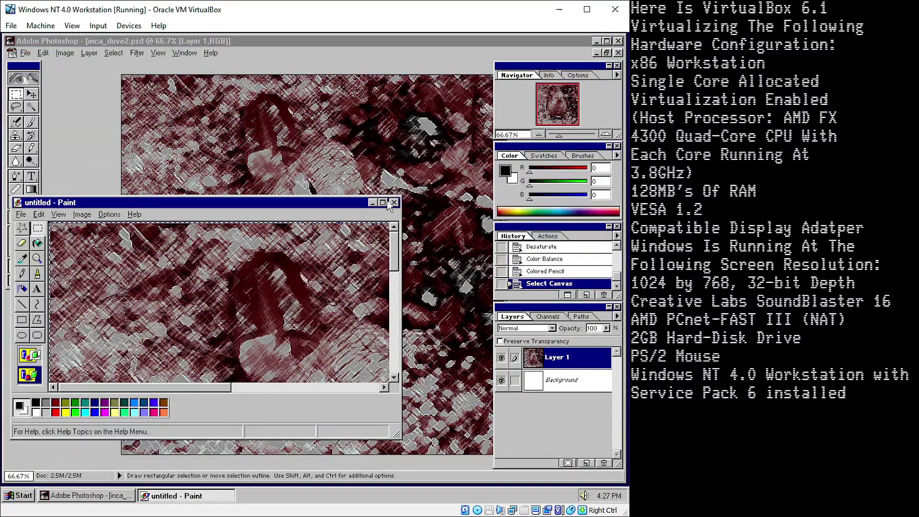
# Step: Save the pasted image as a 24-bit bitmap named inca_dove in the Winnt folder, and close Paint and Photoshop
pyautogui.click(386, 201)
pyautogui.click(11, 51)
pyautogui.click(32, 101)
pyautogui.write('inca_dove')
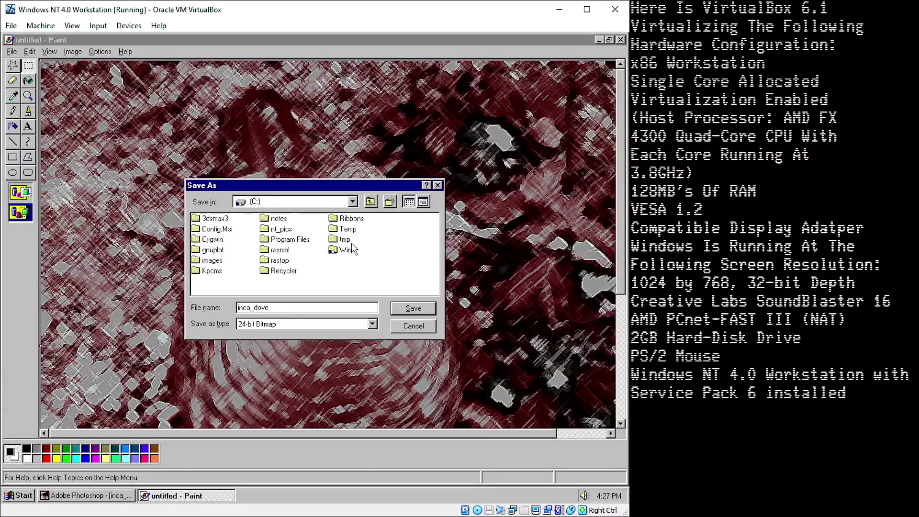
pyautogui.doubleClick(352, 249)
pyautogui.hscroll(3, 351, 249)
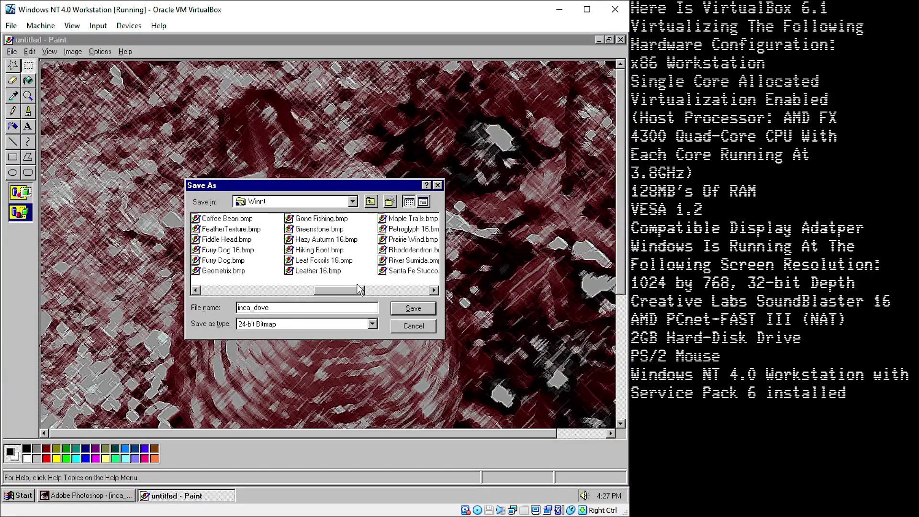
pyautogui.click(403, 311)
pyautogui.click(621, 40)
pyautogui.click(620, 39)
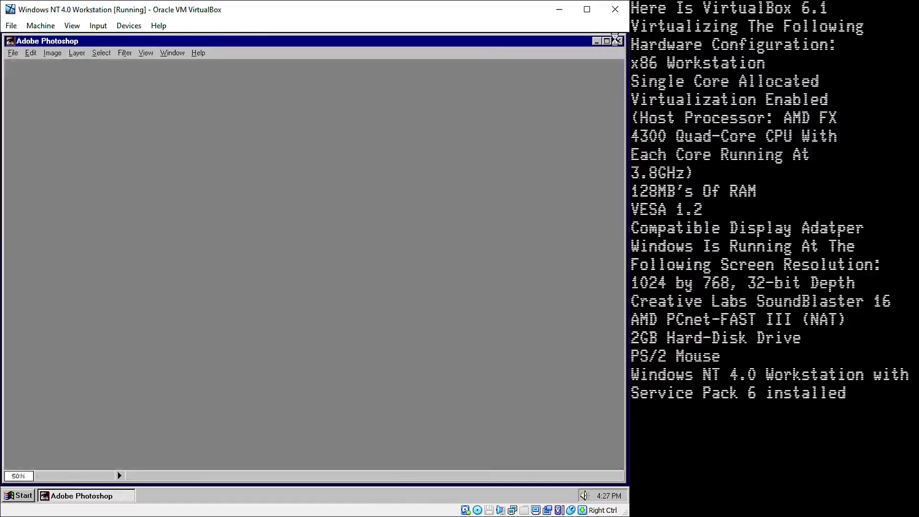
# Step: Set the inca_dove bitmap as the desktop wallpaper in the Display Properties
pyautogui.rightClick(232, 38)
pyautogui.click(244, 111)
pyautogui.click(235, 112)
pyautogui.click(182, 112)
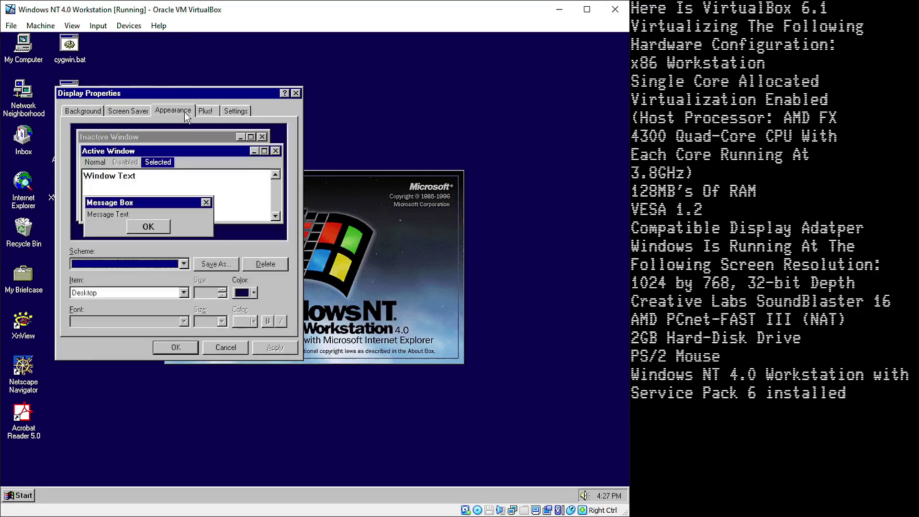
pyautogui.click(84, 112)
pyautogui.scroll(6, 275, 261)
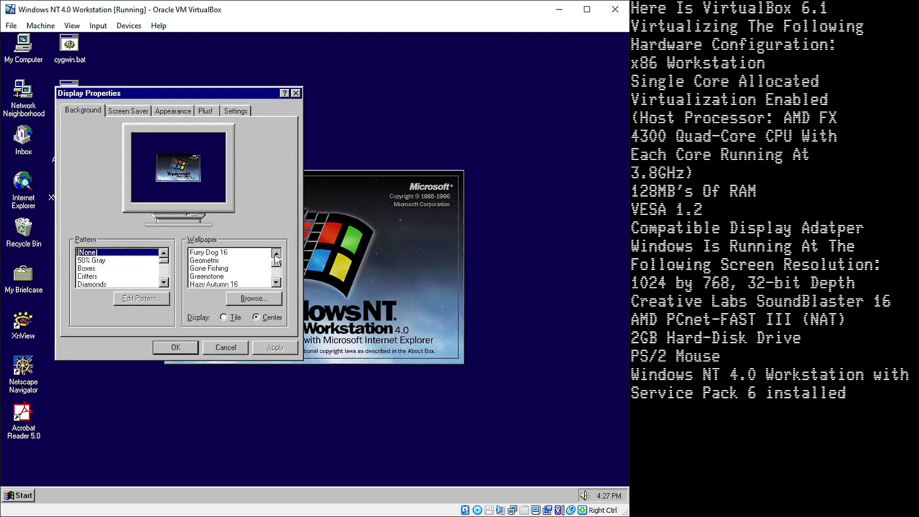
pyautogui.click(207, 268)
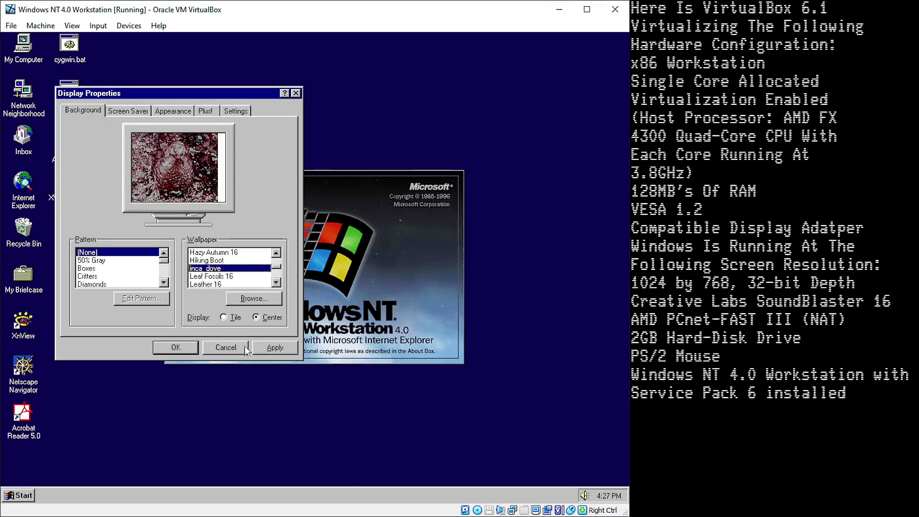
pyautogui.click(232, 318)
pyautogui.click(274, 347)
pyautogui.click(167, 348)
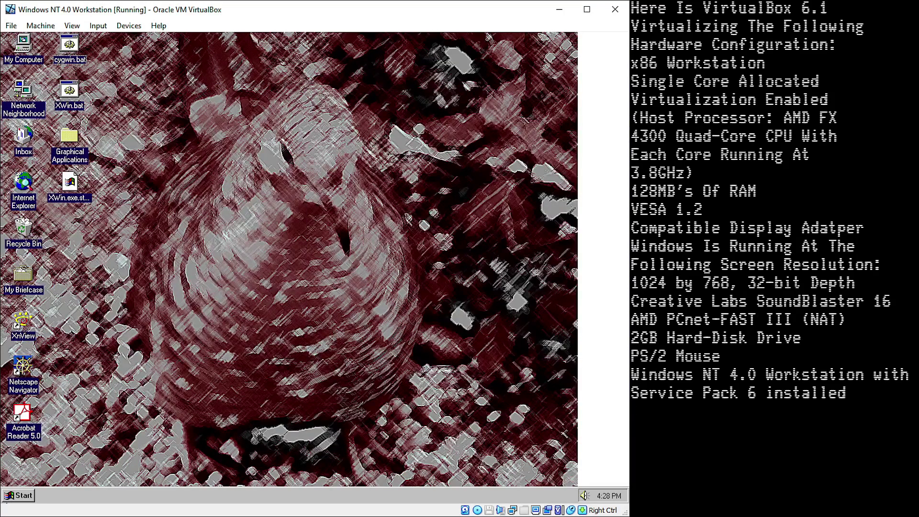
# Step: Open inca_dove.bmp in Paint and save a copy without the white strip on its right edge as inca_dove2
pyautogui.click(18, 495)
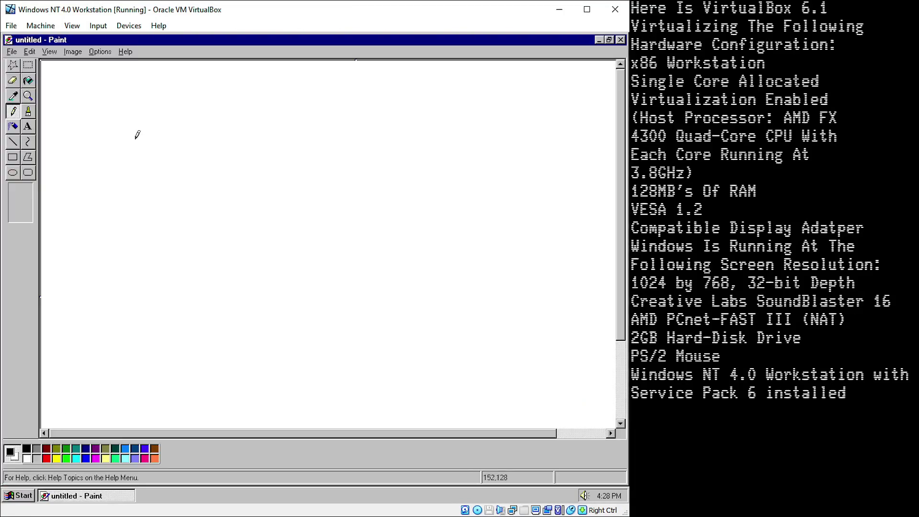
pyautogui.click(12, 51)
pyautogui.click(58, 190)
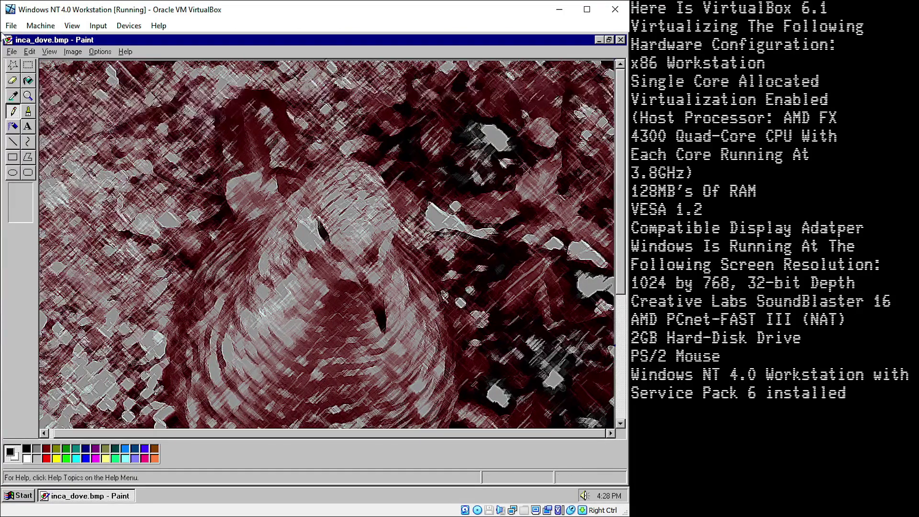
pyautogui.click(11, 51)
pyautogui.click(21, 96)
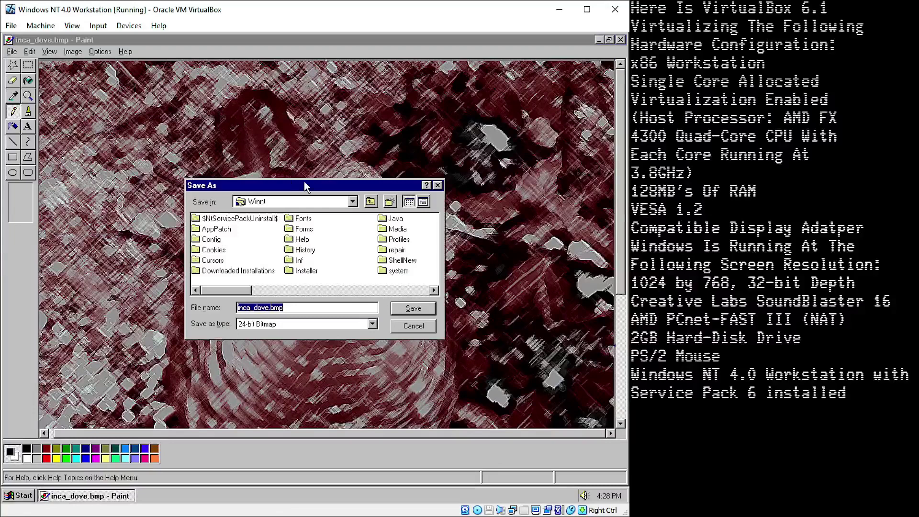
pyautogui.click(414, 312)
pyautogui.click(620, 40)
# Step: Change the desktop wallpaper to the inca_dove2 bitmap
pyautogui.rightClick(191, 177)
pyautogui.click(211, 256)
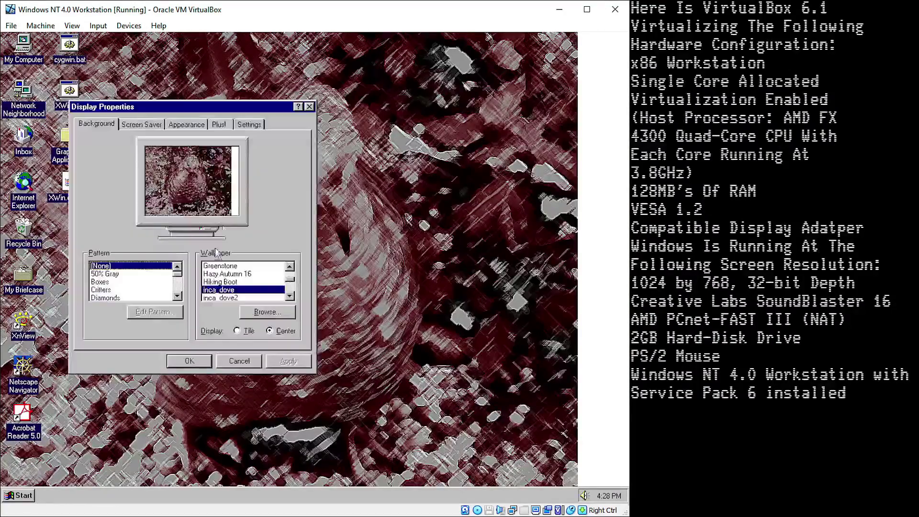
pyautogui.click(220, 298)
pyautogui.click(288, 360)
# Step: Set the desktop background color to dark red and apply it
pyautogui.click(218, 124)
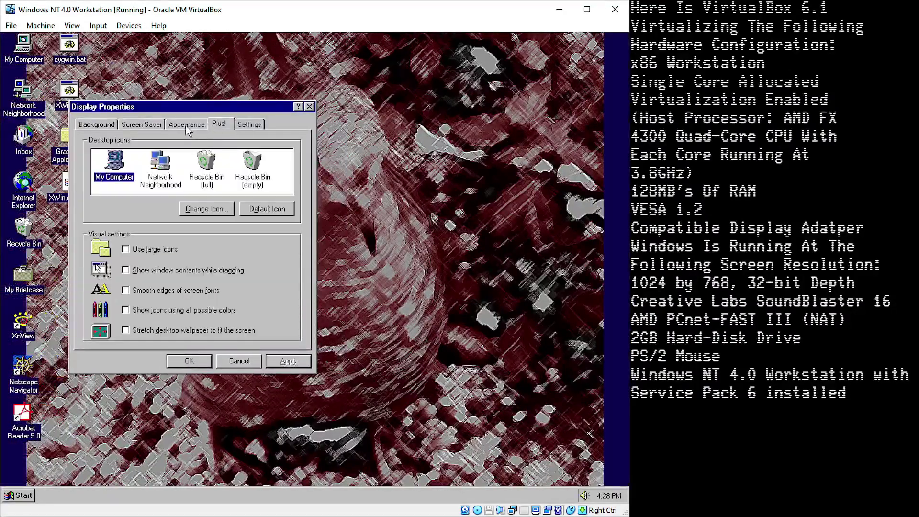
pyautogui.click(186, 123)
pyautogui.click(268, 306)
pyautogui.click(263, 331)
pyautogui.click(288, 361)
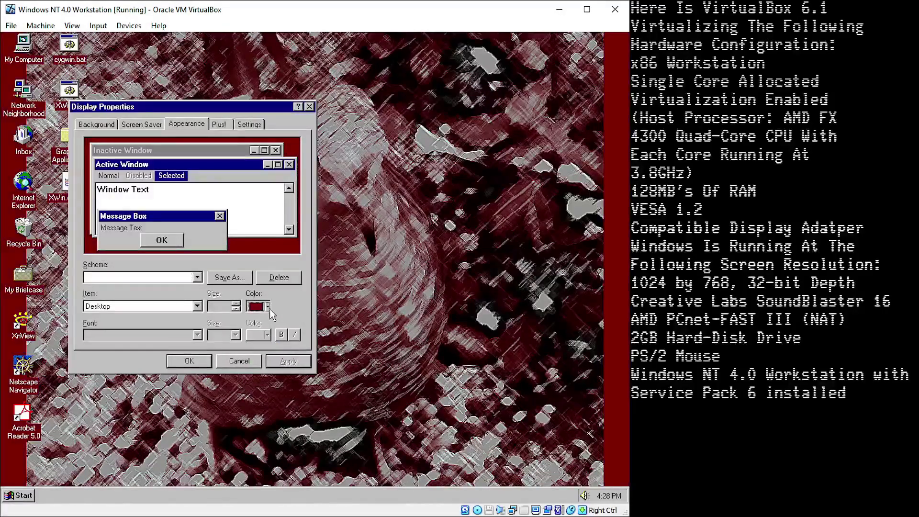
# Step: Darken the desktop color to a custom red with red 83, green 0 and blue 0, and apply it
pyautogui.click(268, 306)
pyautogui.click(276, 378)
pyautogui.click(337, 228)
pyautogui.click(256, 298)
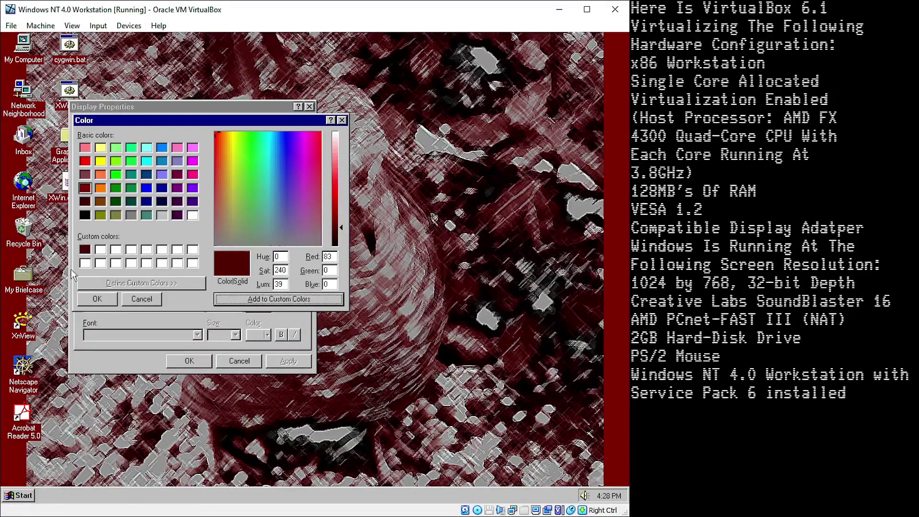
pyautogui.click(94, 302)
pyautogui.click(274, 360)
pyautogui.click(205, 362)
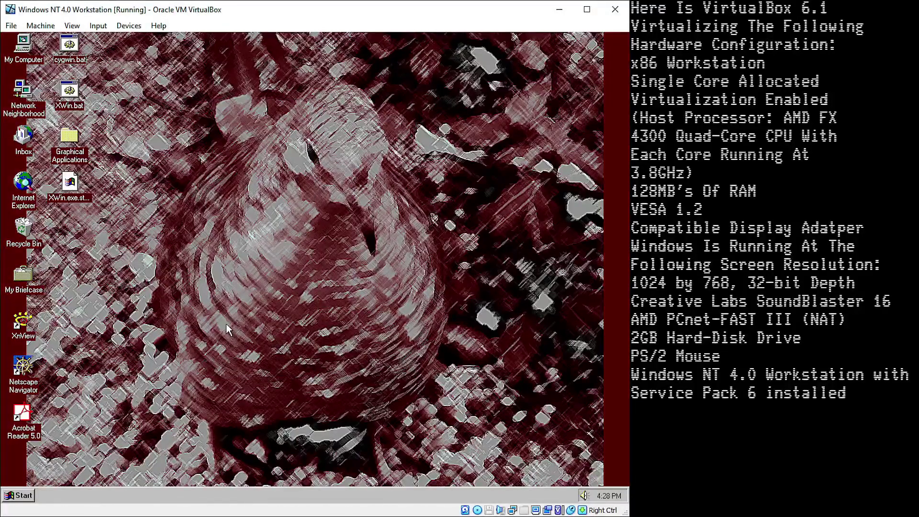